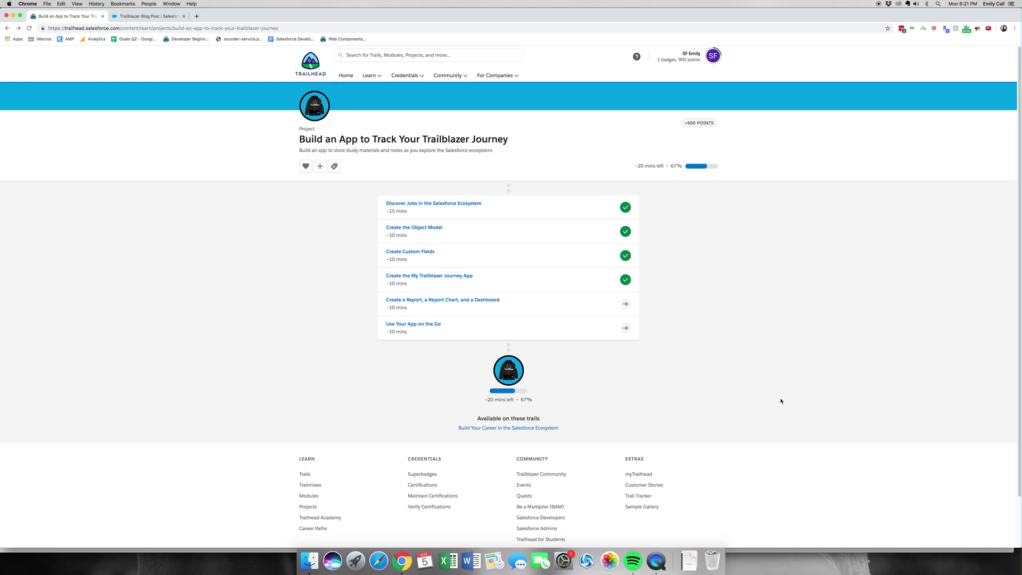
- Open and review the Trailhead unit 'Create a Report, a Report Chart, and a Dashboard'
{"action": "left_click", "coordinate": [453, 301]}
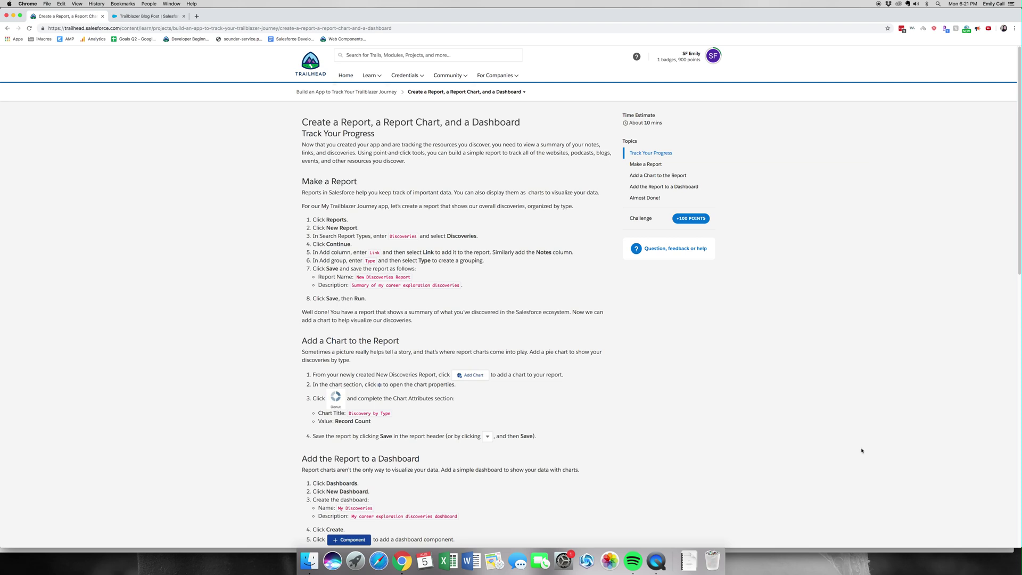
{"action": "scroll", "coordinate": [559, 399], "scroll_direction": "down", "scroll_amount": 3}
{"action": "scroll", "coordinate": [479, 399], "scroll_direction": "down", "scroll_amount": 4}
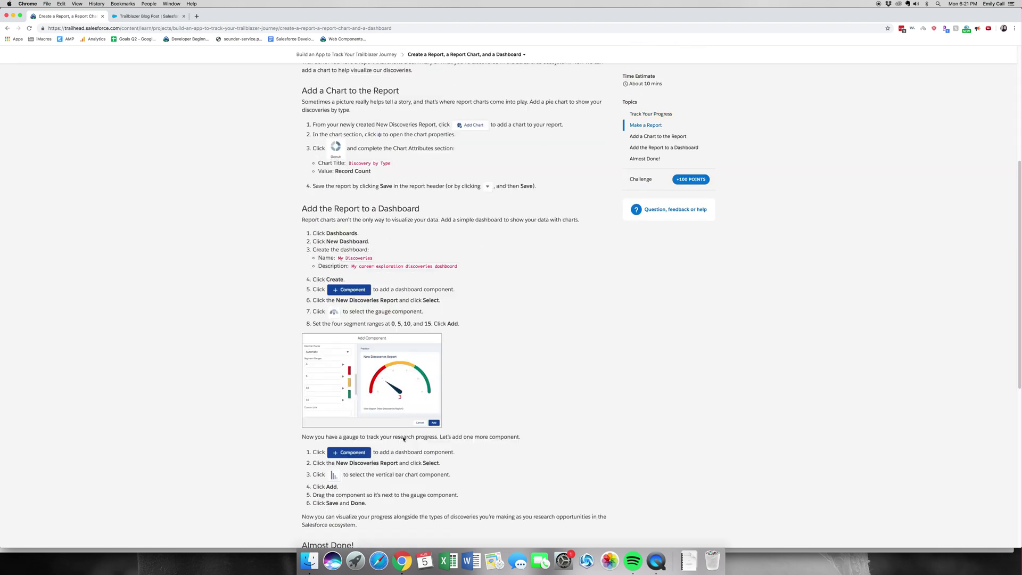
{"action": "scroll", "coordinate": [404, 438], "scroll_direction": "down", "scroll_amount": 2}
{"action": "scroll", "coordinate": [404, 435], "scroll_direction": "up", "scroll_amount": 3}
{"action": "scroll", "coordinate": [404, 431], "scroll_direction": "up", "scroll_amount": 1}
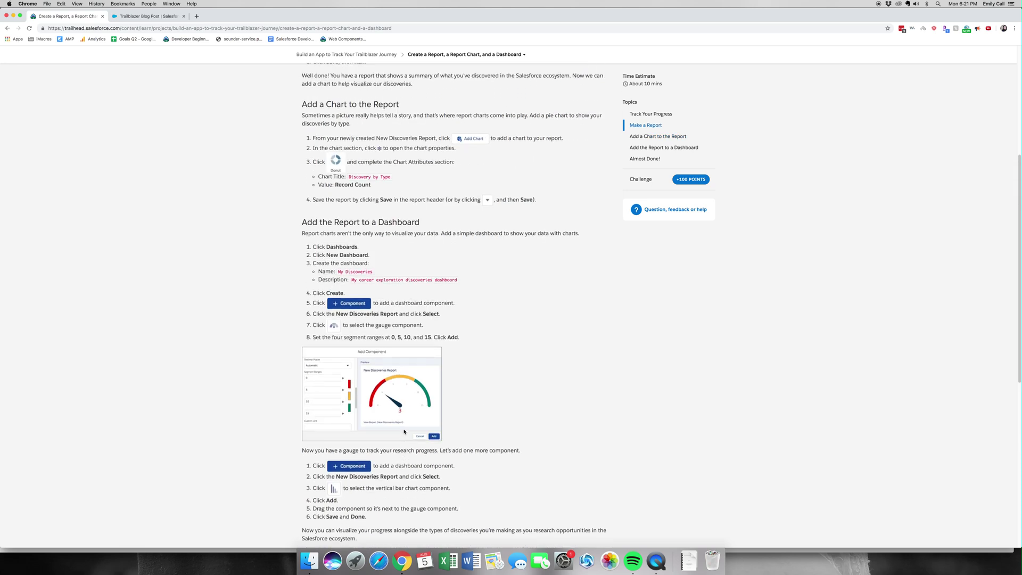
{"action": "scroll", "coordinate": [404, 431], "scroll_direction": "up", "scroll_amount": 3}
{"action": "scroll", "coordinate": [408, 440], "scroll_direction": "up", "scroll_amount": 2}
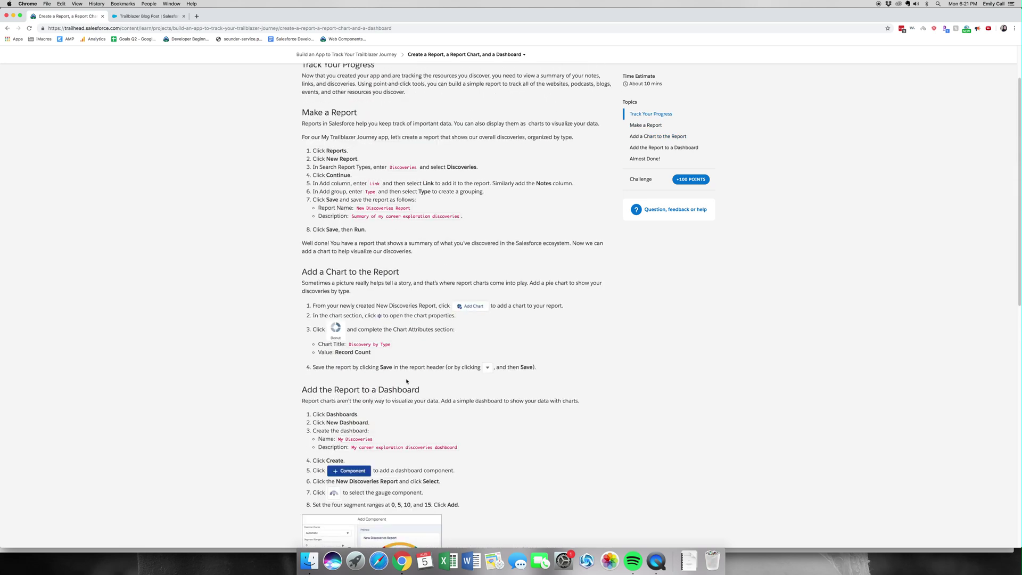
{"action": "left_click", "coordinate": [166, 17]}
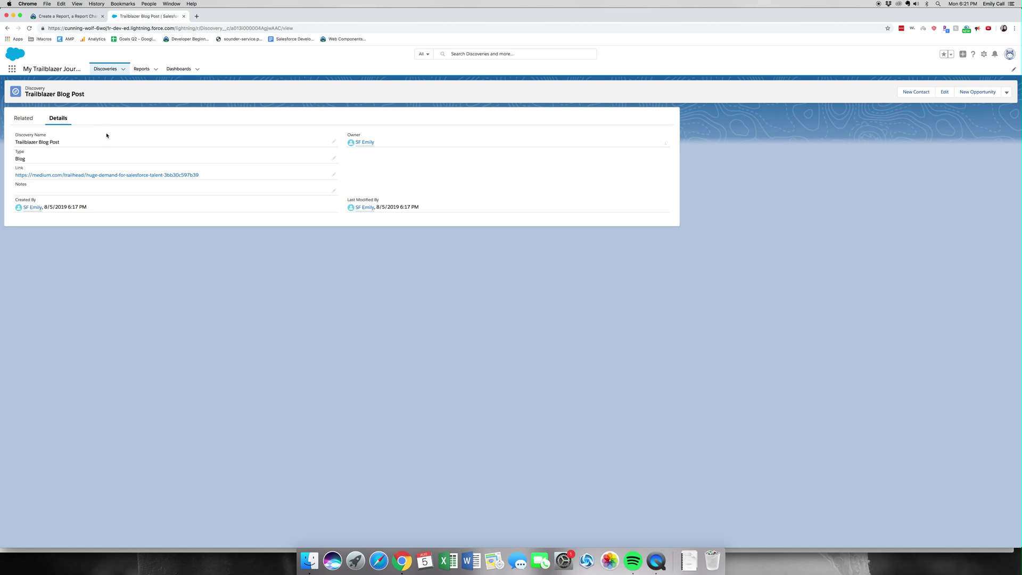
- Start a new report from the Discoveries report type, previewing three discovery names
{"action": "left_click", "coordinate": [142, 69]}
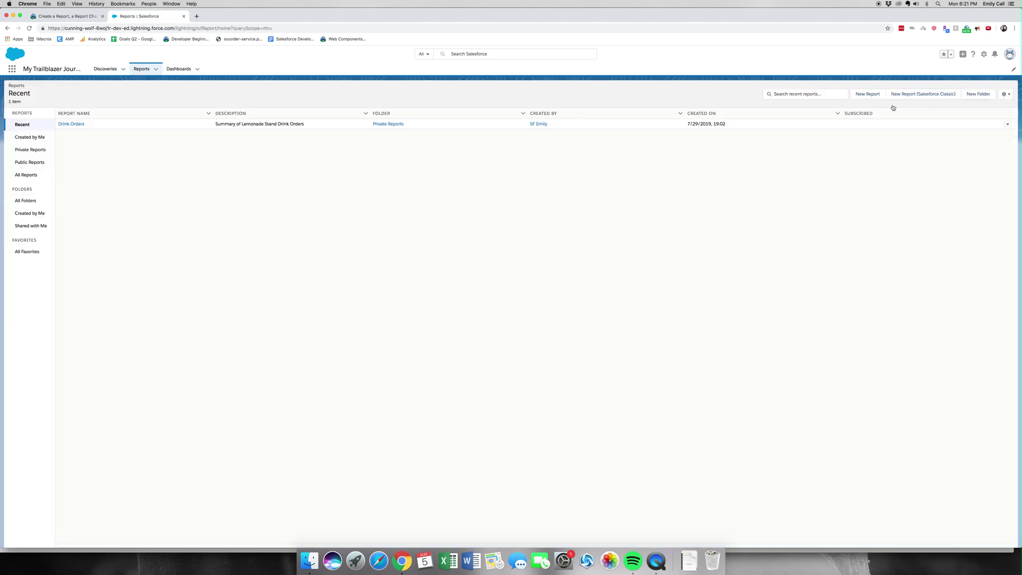
{"action": "left_click", "coordinate": [868, 94]}
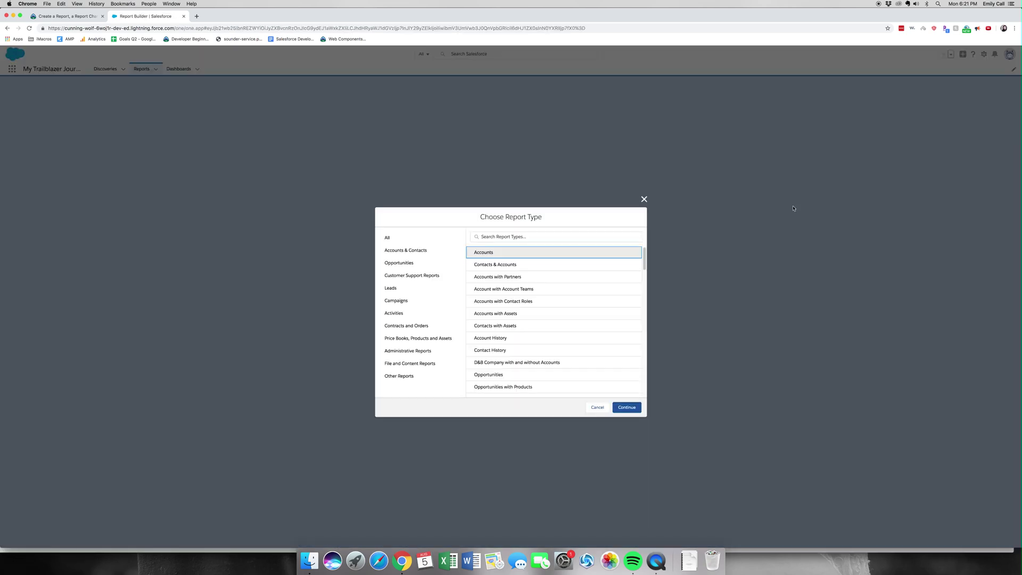
{"action": "left_click", "coordinate": [495, 238]}
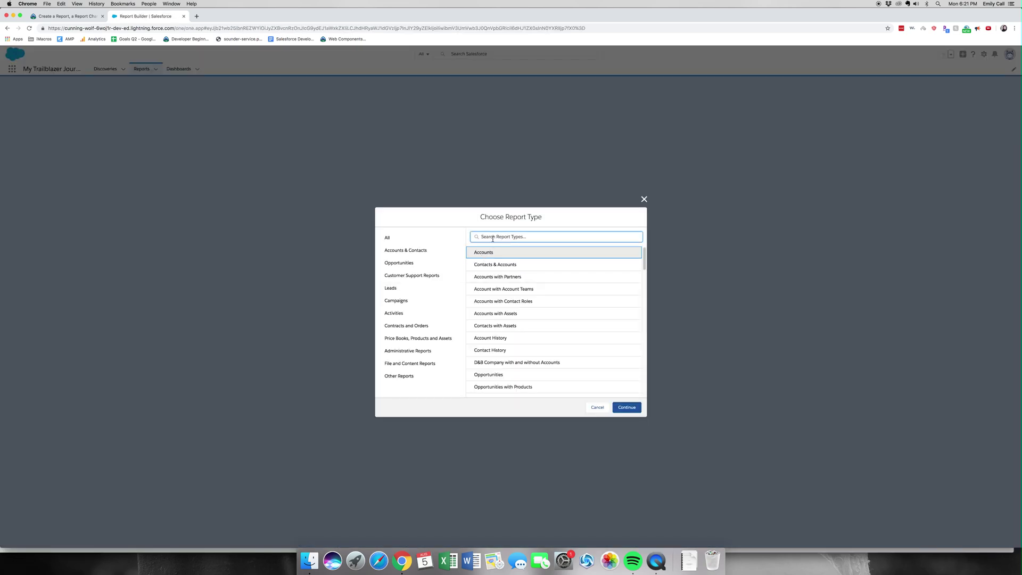
{"action": "type", "text": "D"}
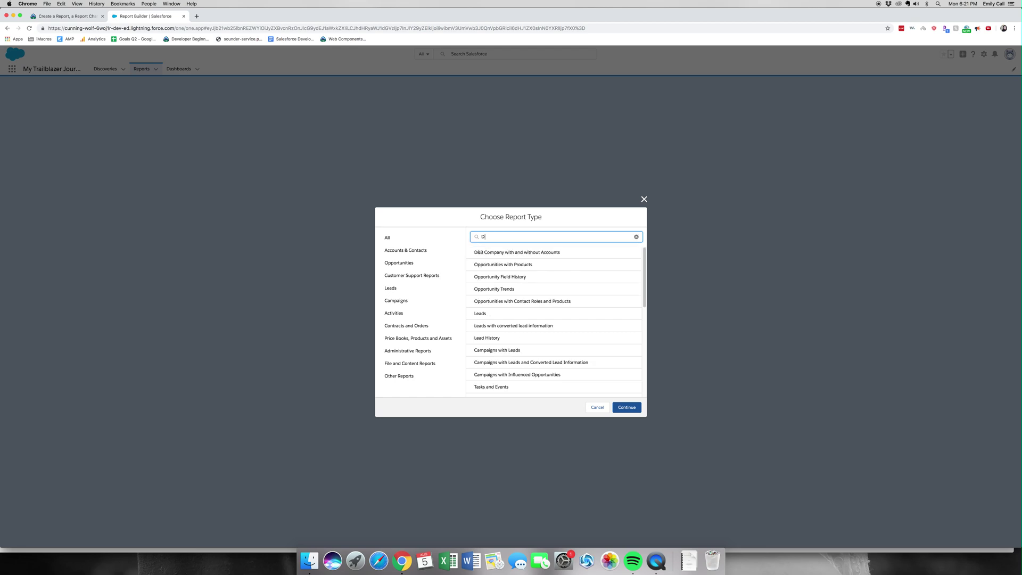
{"action": "type", "text": "is"}
{"action": "left_click", "coordinate": [495, 252]}
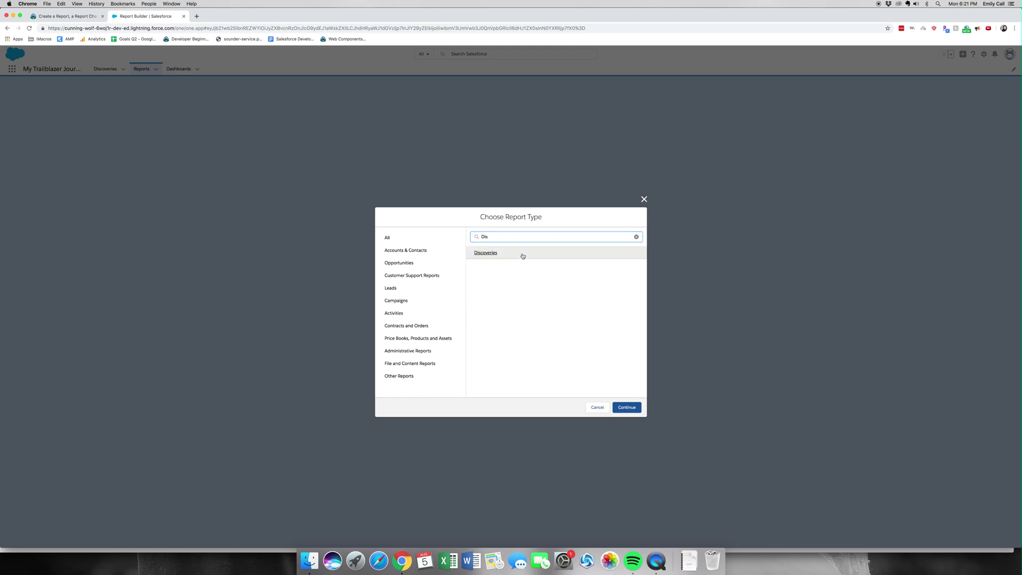
{"action": "left_click", "coordinate": [626, 407]}
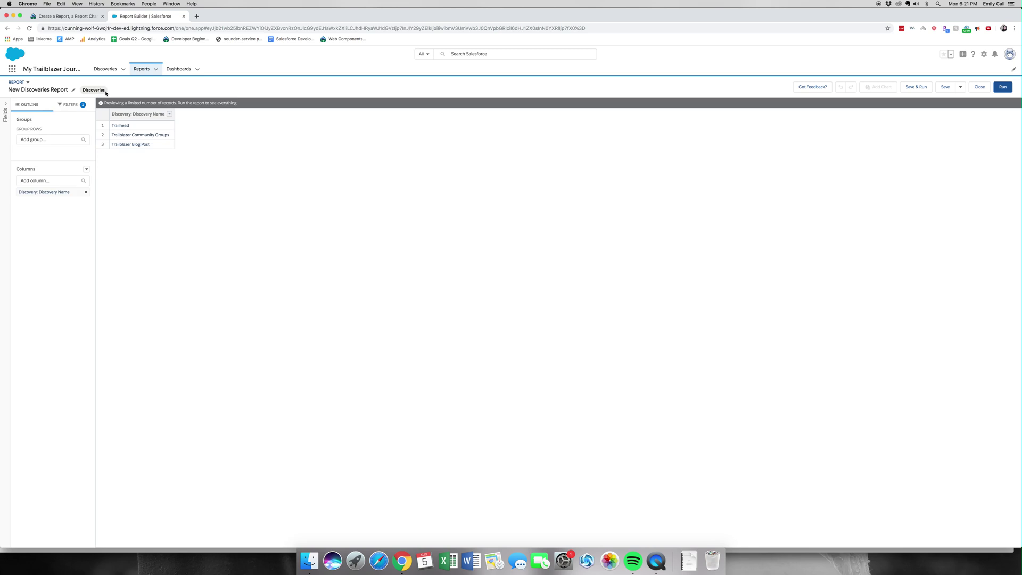
- Add Link, Type and Notes columns to the Discoveries report
{"action": "left_click", "coordinate": [6, 122]}
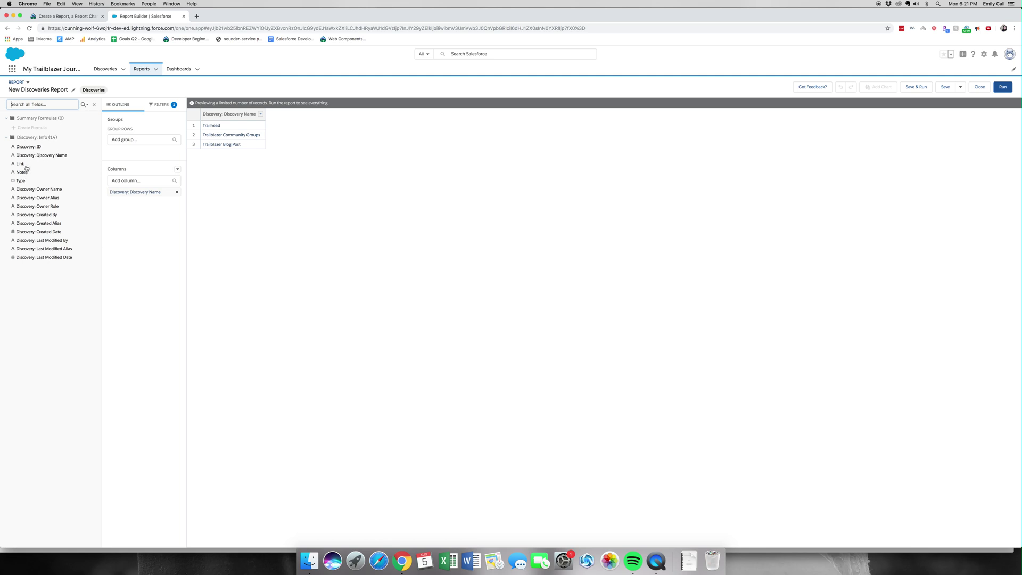
{"action": "left_click", "coordinate": [24, 165]}
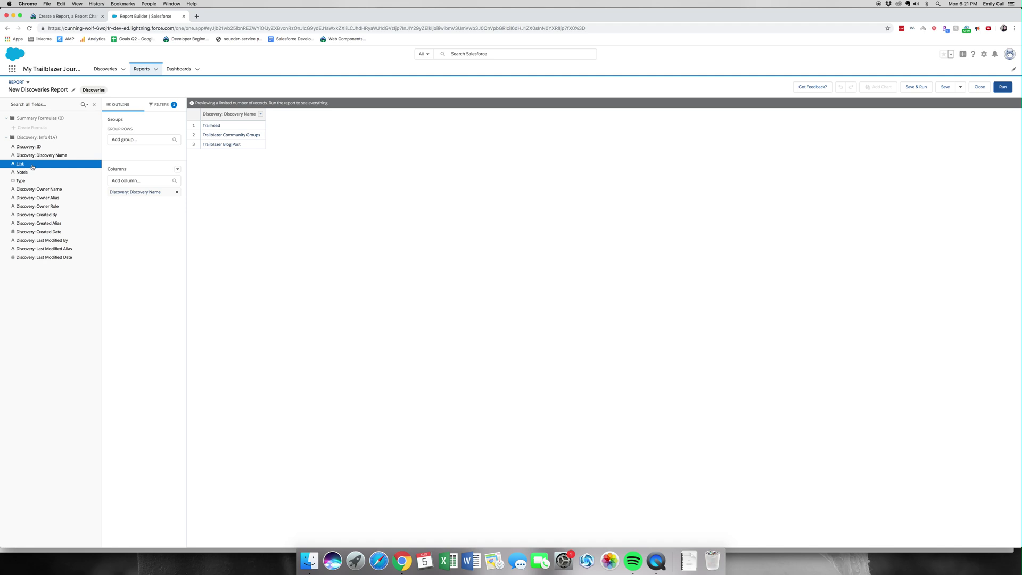
{"action": "double_click", "coordinate": [33, 165]}
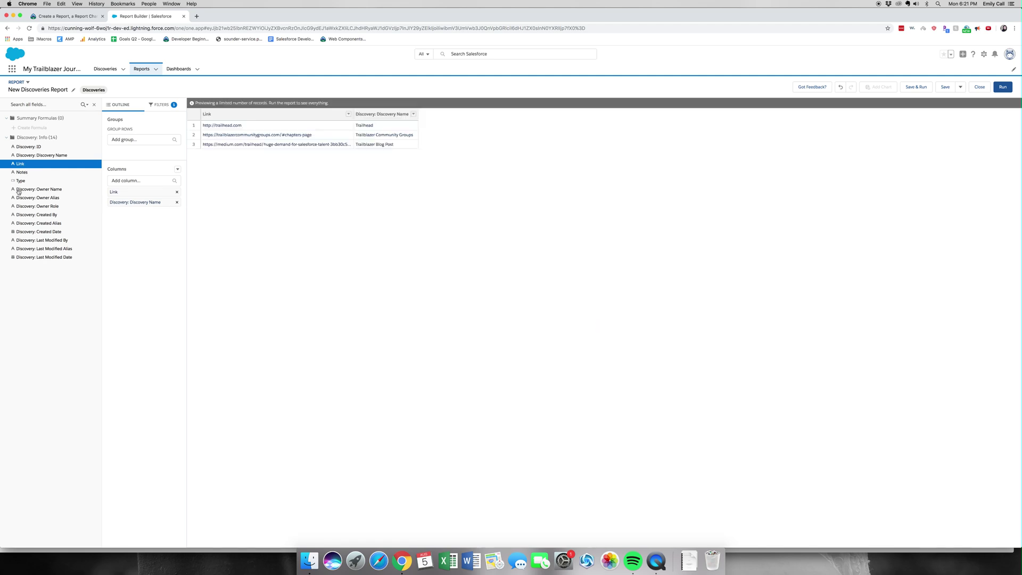
{"action": "double_click", "coordinate": [19, 181]}
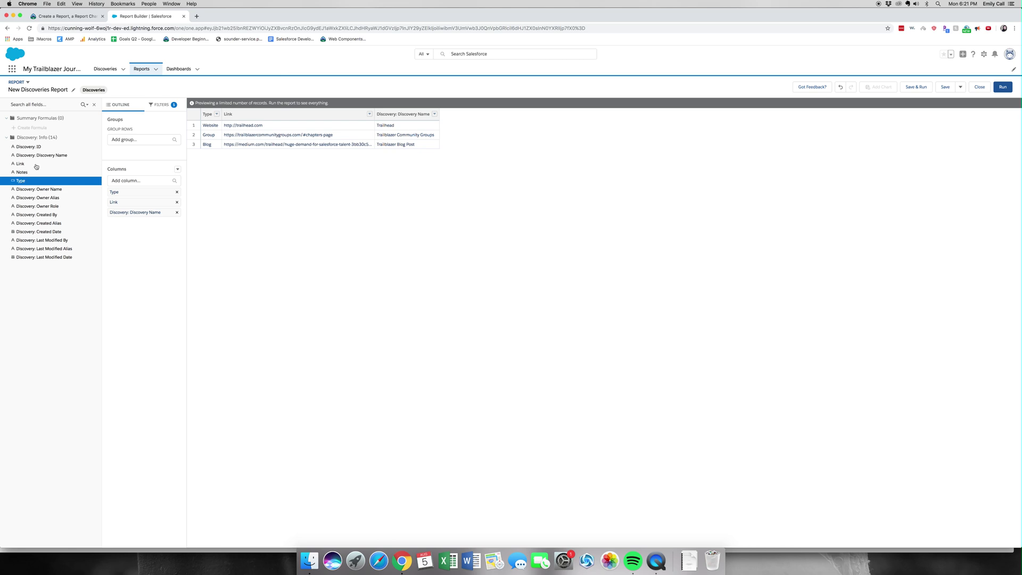
{"action": "double_click", "coordinate": [33, 173]}
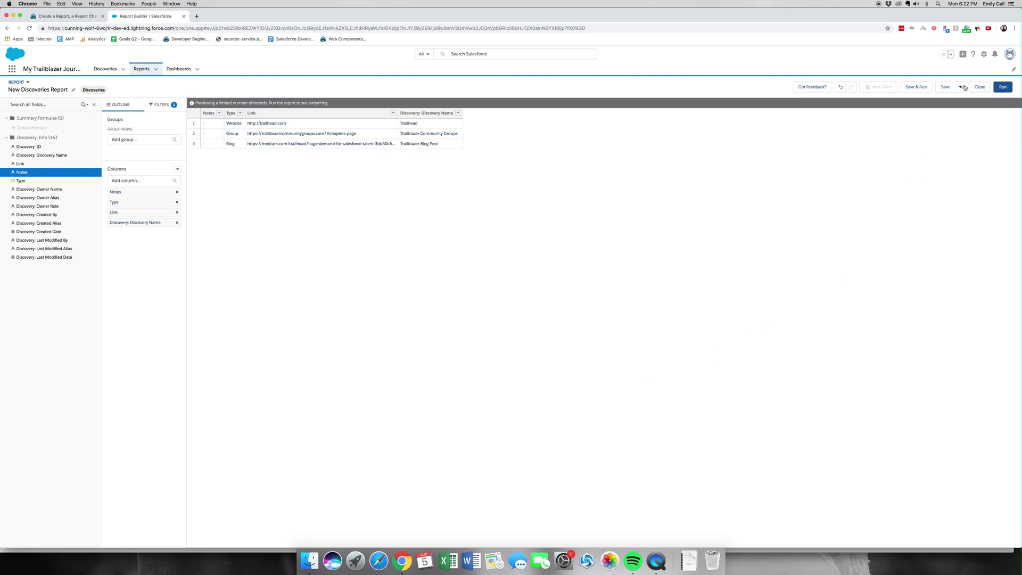
- Group the report rows by Type and bring up the save details
{"action": "left_click", "coordinate": [153, 141]}
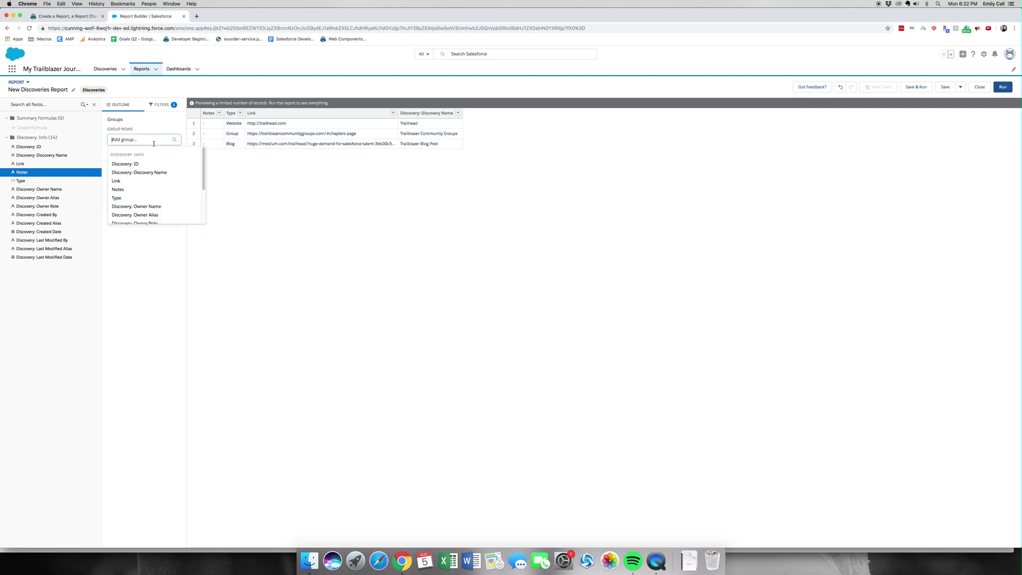
{"action": "left_click", "coordinate": [133, 199]}
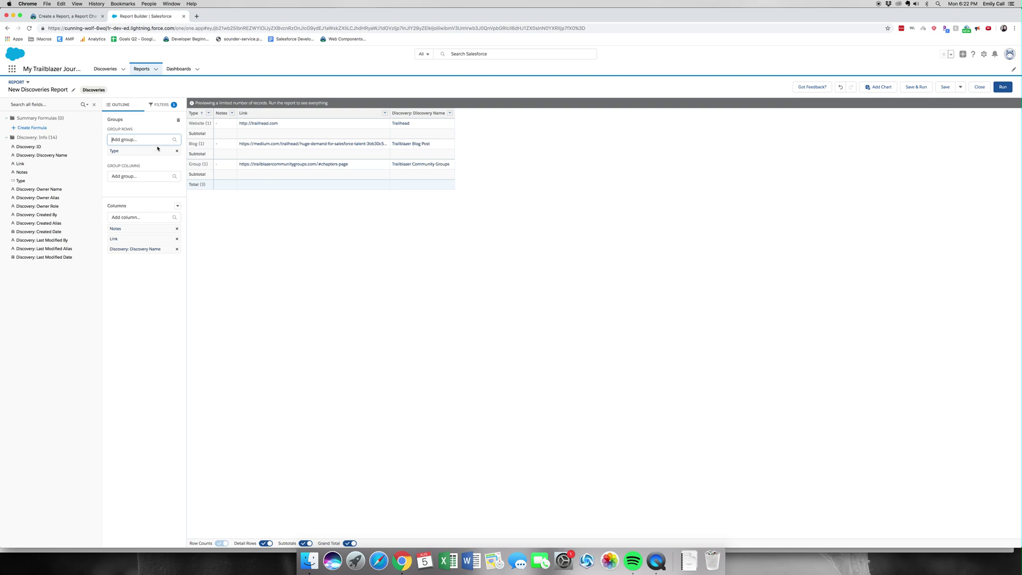
{"action": "left_click", "coordinate": [960, 86]}
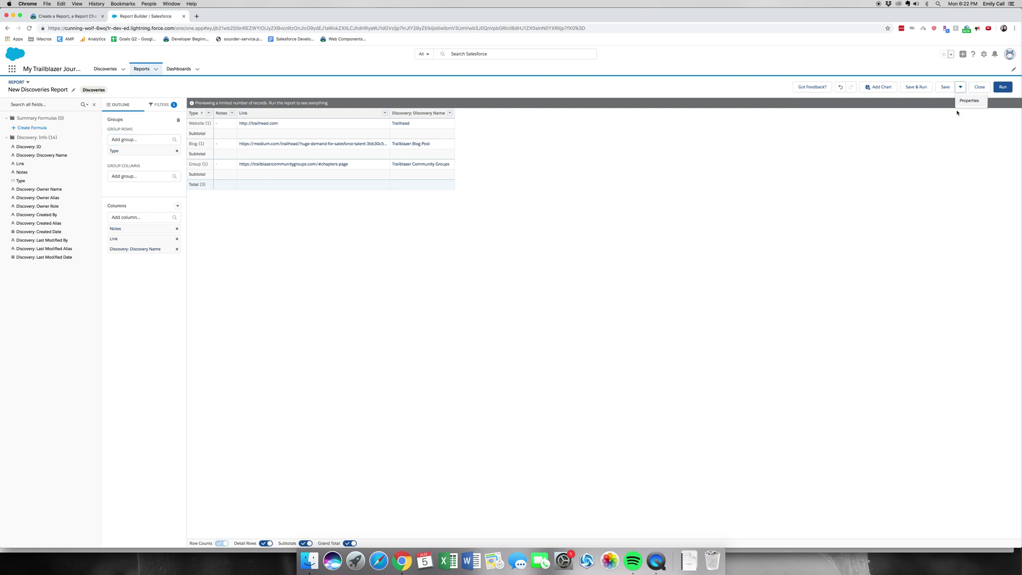
{"action": "left_click", "coordinate": [946, 86]}
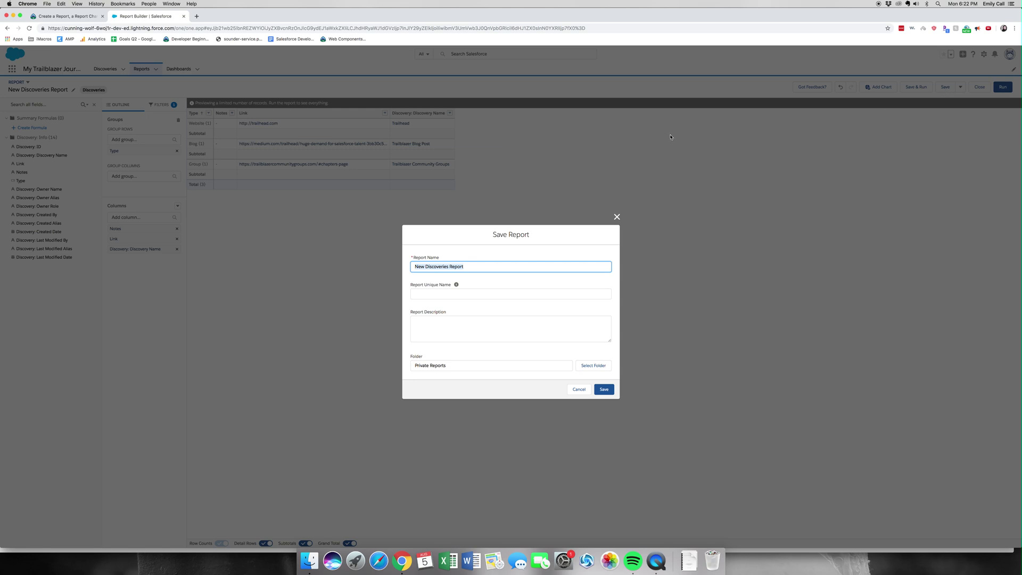
{"action": "type", "text": "N"}
{"action": "type", "text": "eries "}
{"action": "type", "text": "por"}
- Save the report with description 'Summary of my career exploration discoveries'
{"action": "key", "text": "Tab"}
{"action": "key", "text": "Tab"}
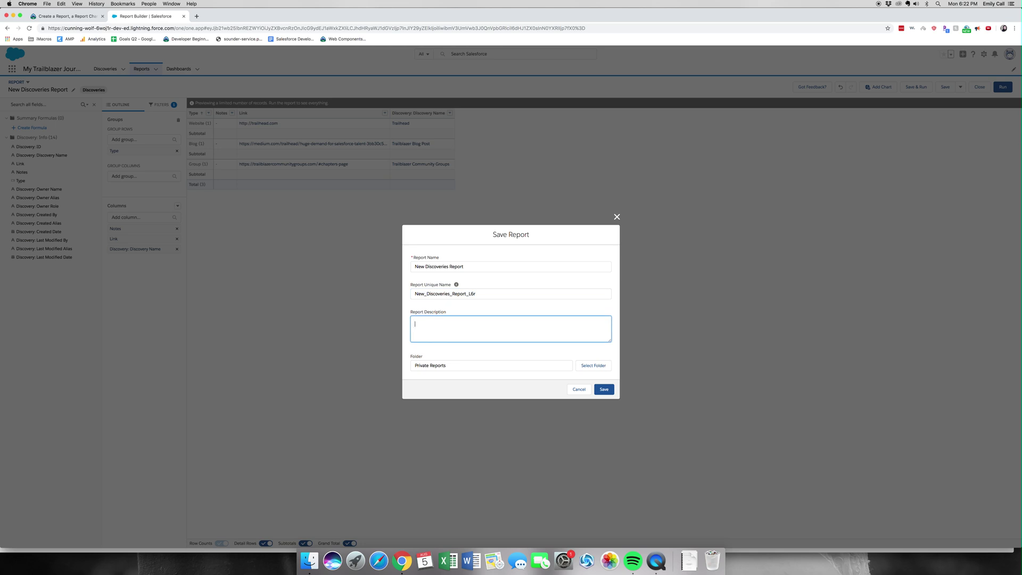
{"action": "type", "text": "ummary o"}
{"action": "type", "text": "f m"}
{"action": "type", "text": "ora"}
{"action": "type", "text": "tion disco"}
{"action": "type", "text": "veri"}
{"action": "type", "text": "e"}
{"action": "left_click", "coordinate": [603, 389]}
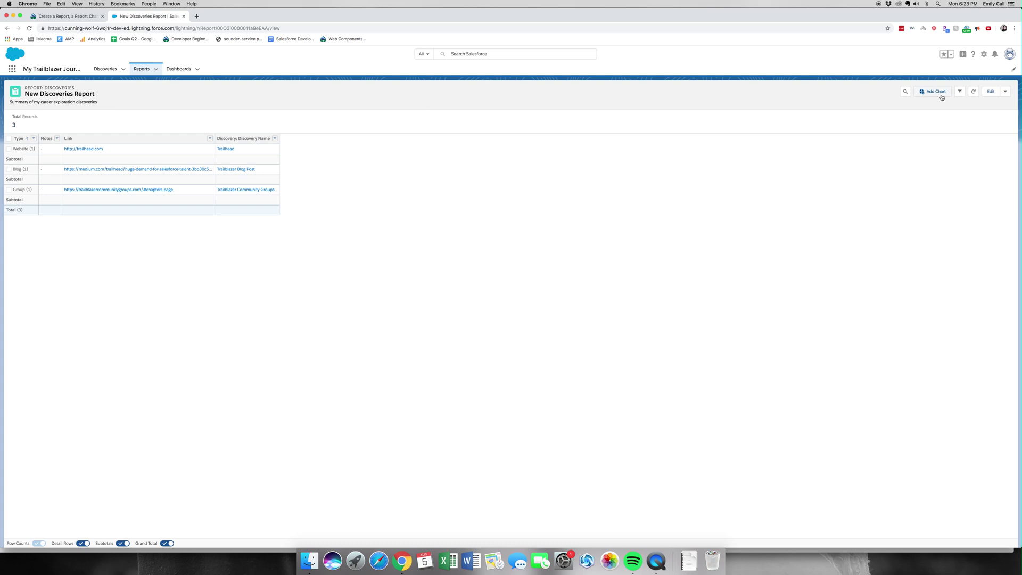
- Add a donut chart titled 'Discoveries by Type' to the report and save it
{"action": "left_click", "coordinate": [936, 91]}
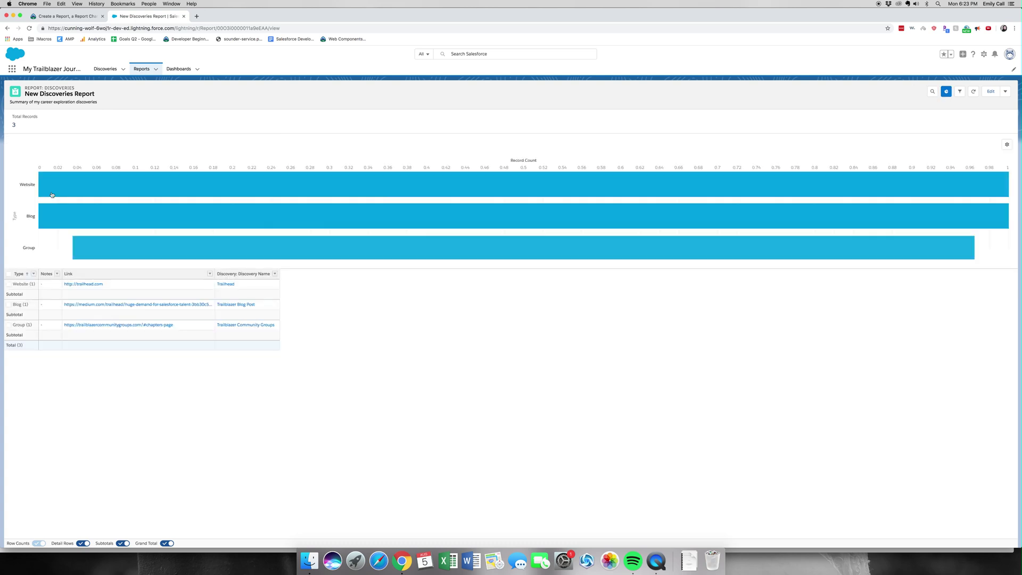
{"action": "left_click", "coordinate": [1006, 145]}
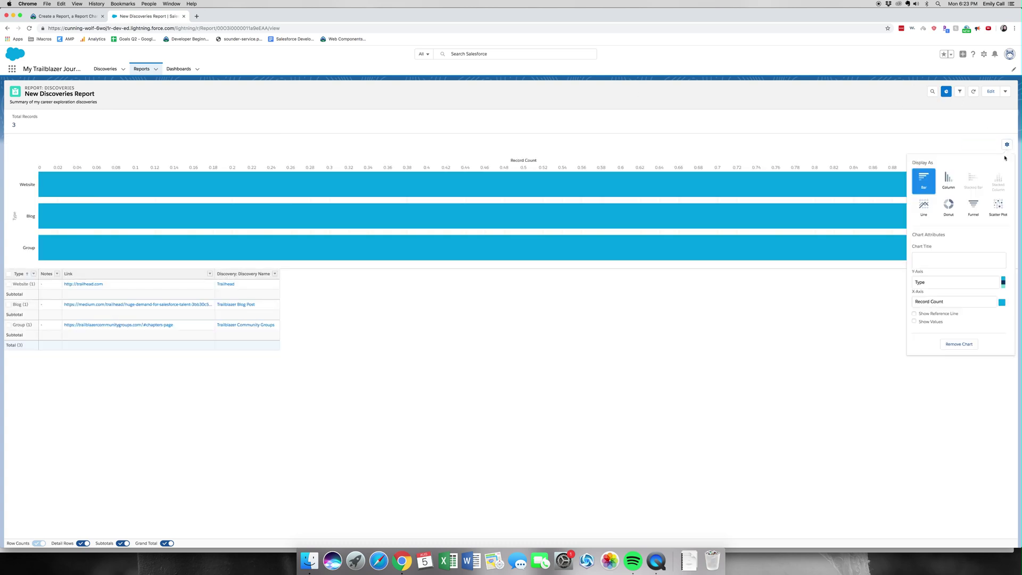
{"action": "left_click", "coordinate": [949, 206]}
{"action": "type", "text": "Dis"}
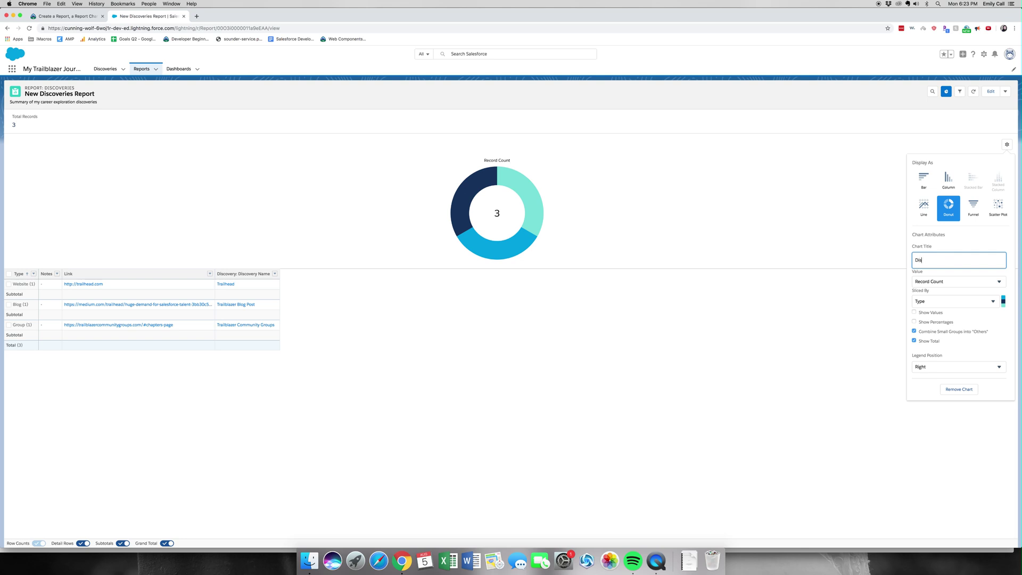
{"action": "type", "text": "coveries by Type"}
{"action": "left_click", "coordinate": [996, 129]}
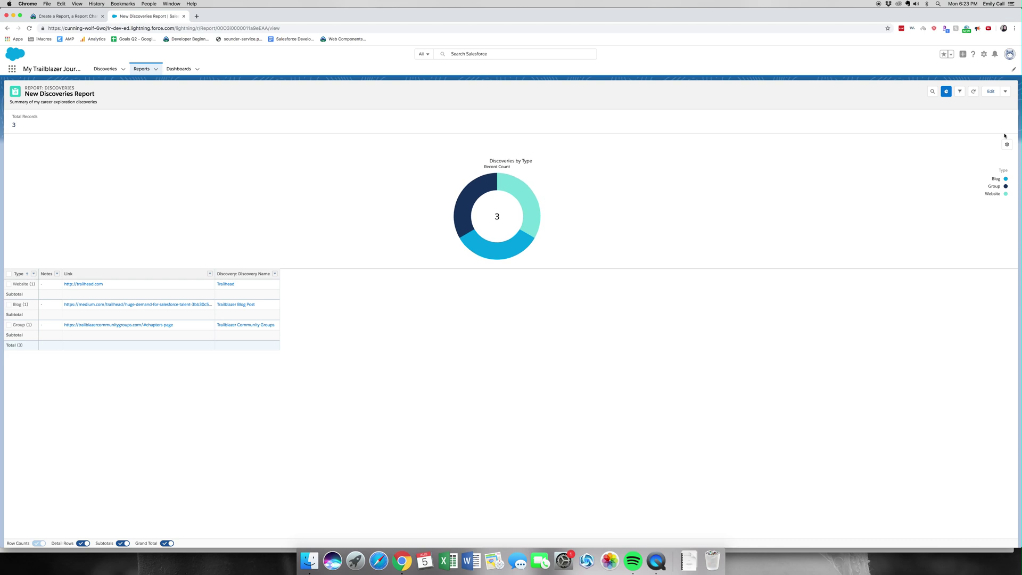
{"action": "left_click", "coordinate": [1006, 91]}
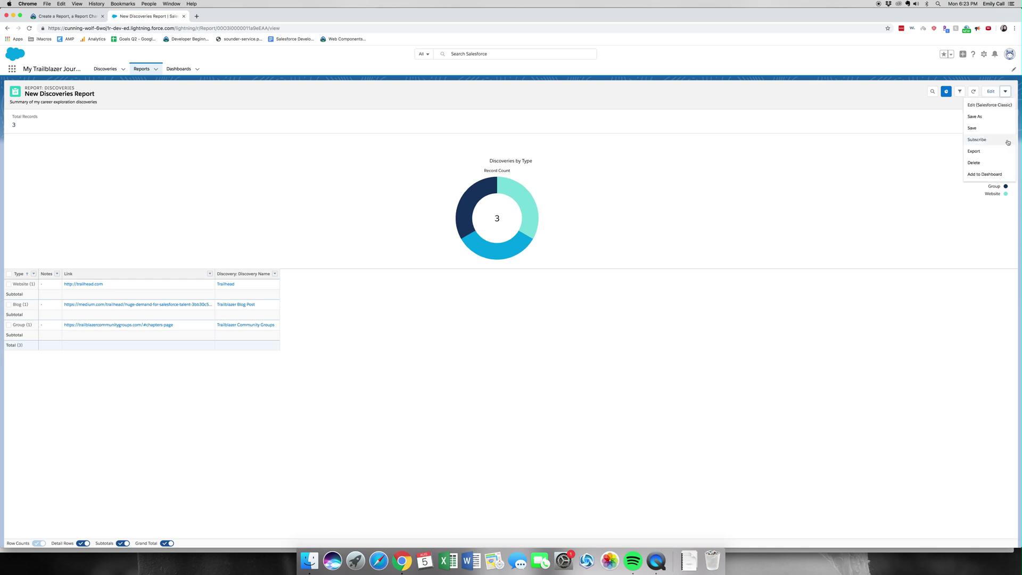
{"action": "left_click", "coordinate": [987, 128]}
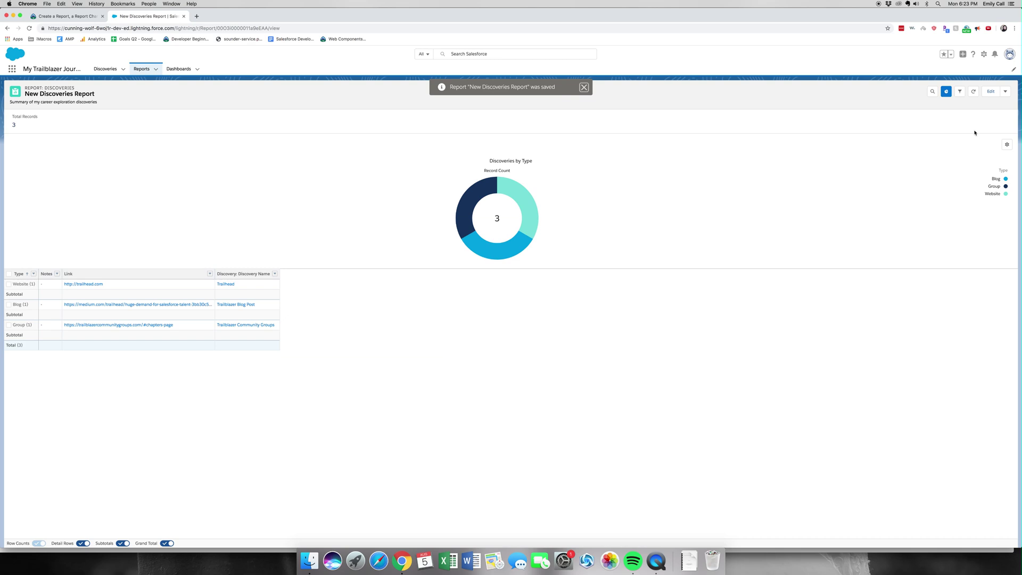
- Create a dashboard named 'My Discoveries' with a career exploration description
{"action": "left_click", "coordinate": [179, 69]}
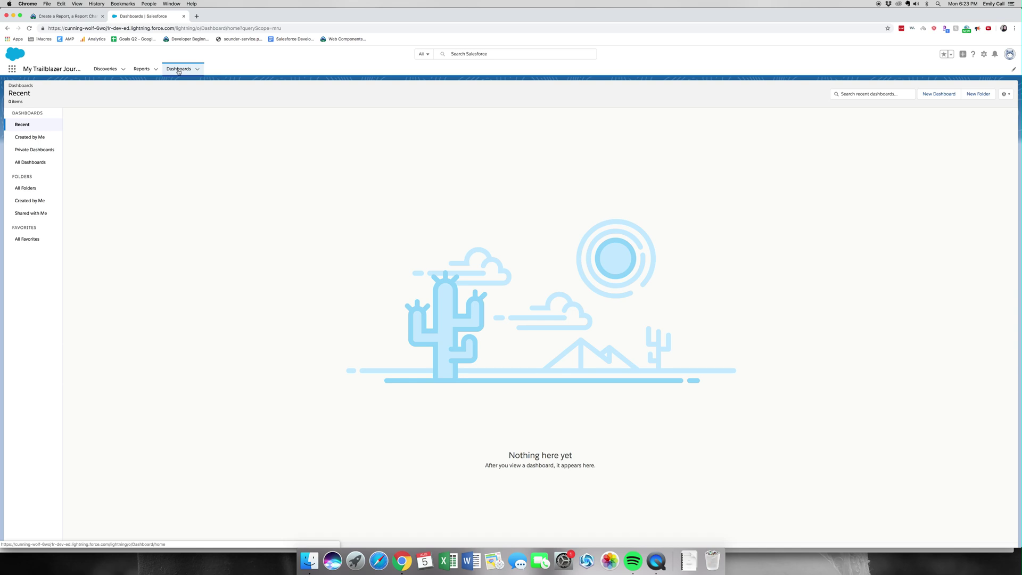
{"action": "left_click", "coordinate": [938, 94]}
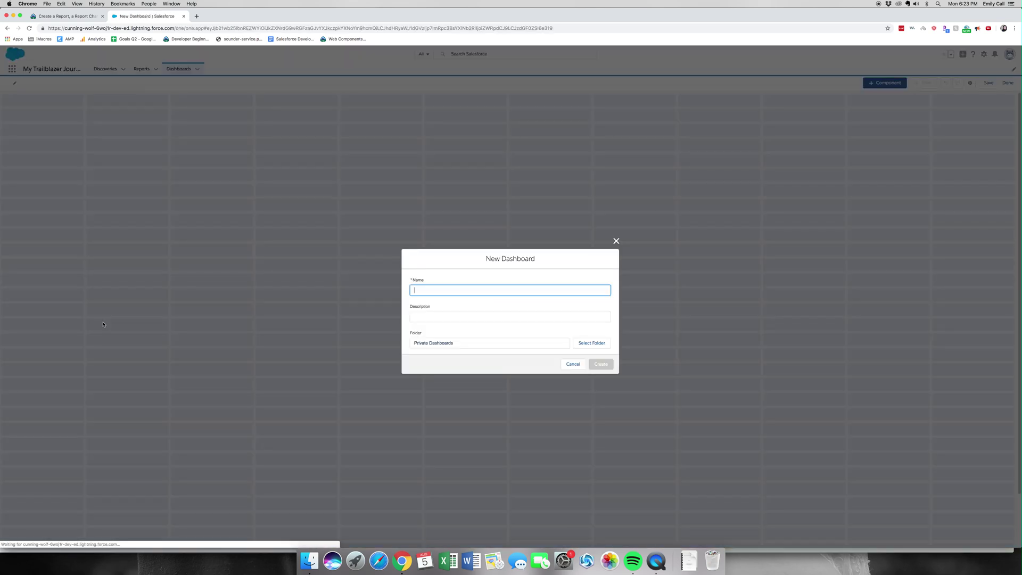
{"action": "type", "text": "My "}
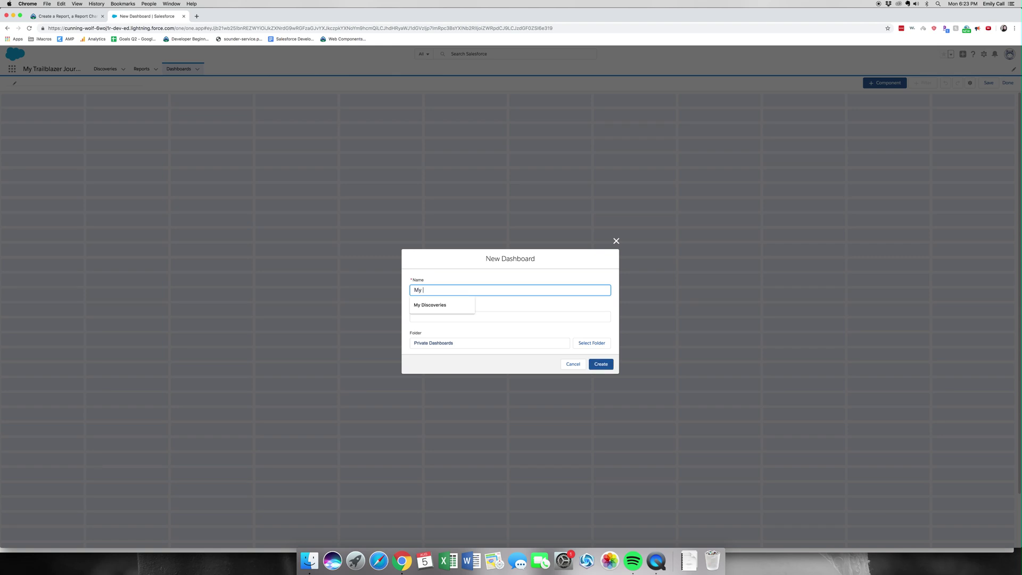
{"action": "type", "text": "Dis"}
{"action": "key", "text": "Down"}
{"action": "key", "text": "Return"}
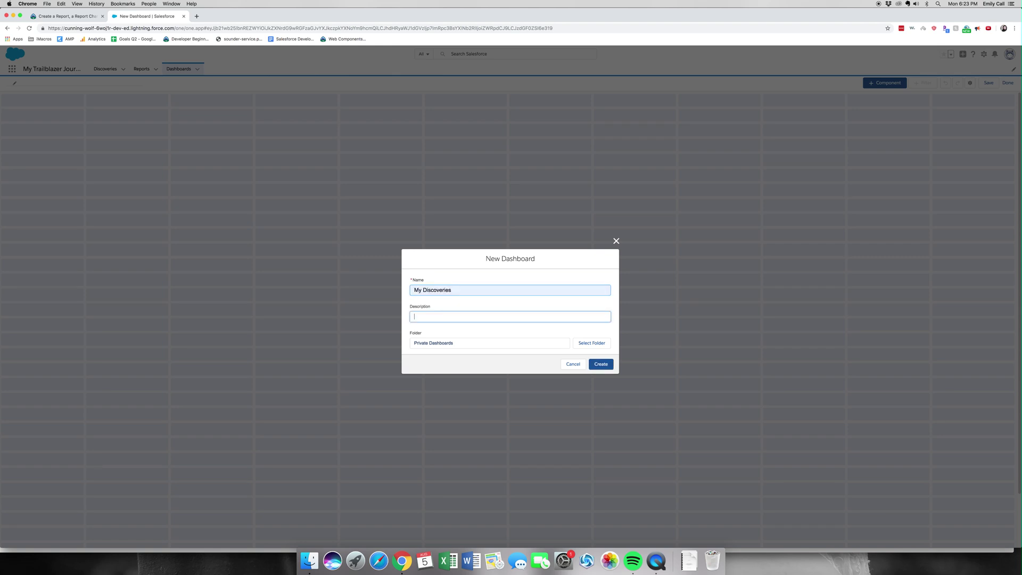
{"action": "key", "text": "Tab"}
{"action": "type", "text": "My"}
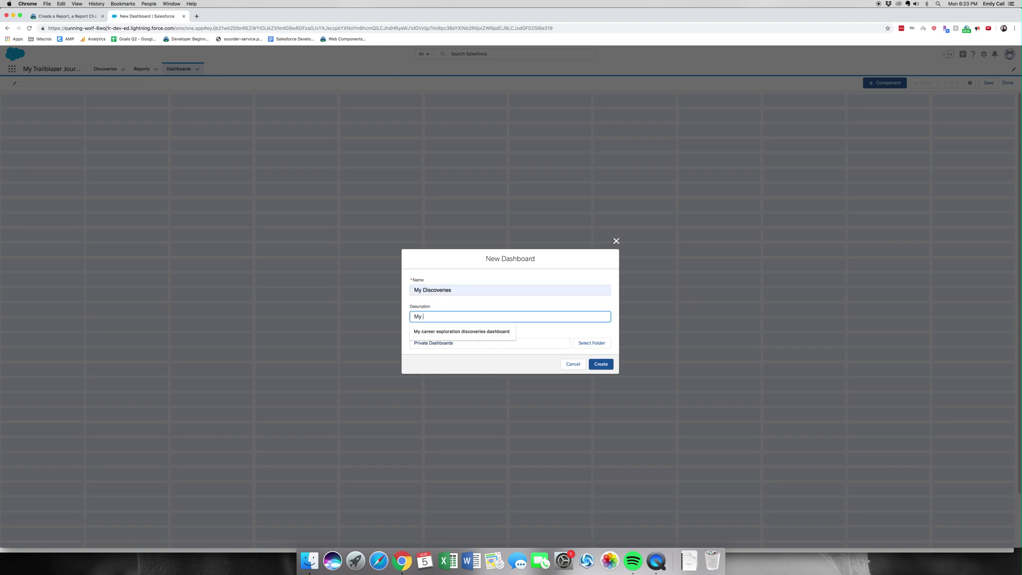
{"action": "key", "text": "Down"}
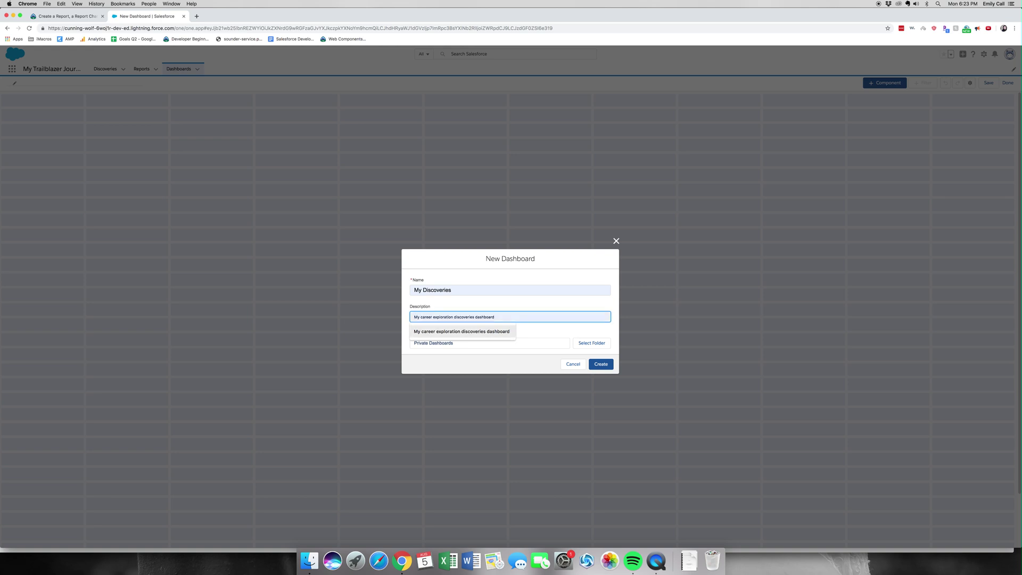
{"action": "key", "text": "Return"}
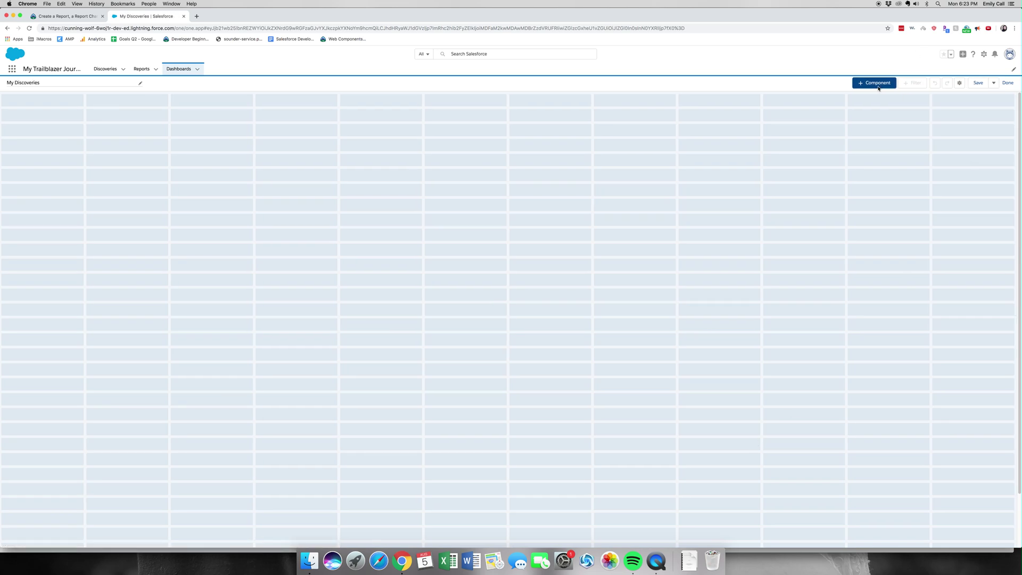
{"action": "left_click", "coordinate": [875, 83]}
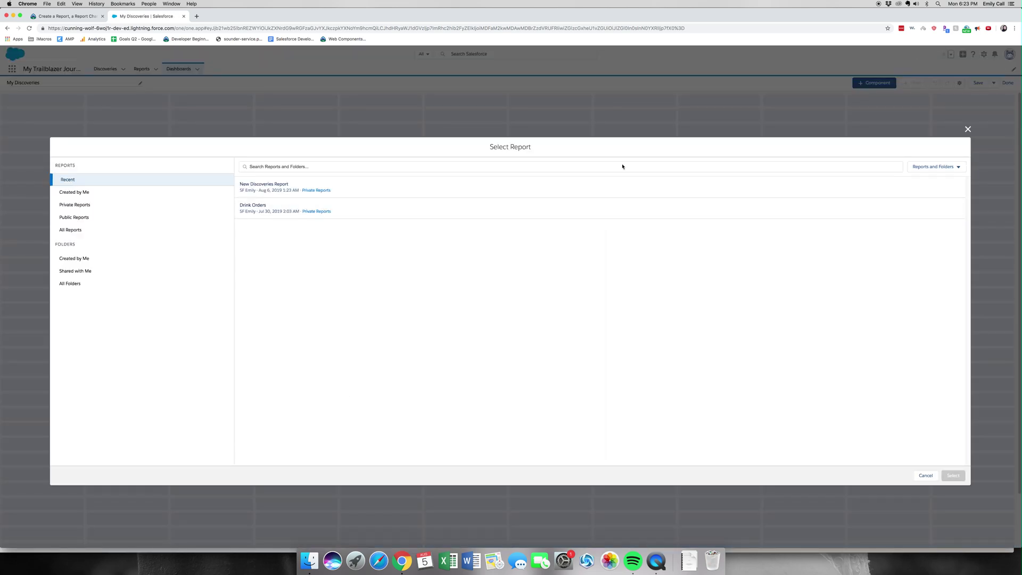
- Add a New Discoveries Report gauge component with segment ranges 0, 5, 10 and 15
{"action": "left_click", "coordinate": [319, 187]}
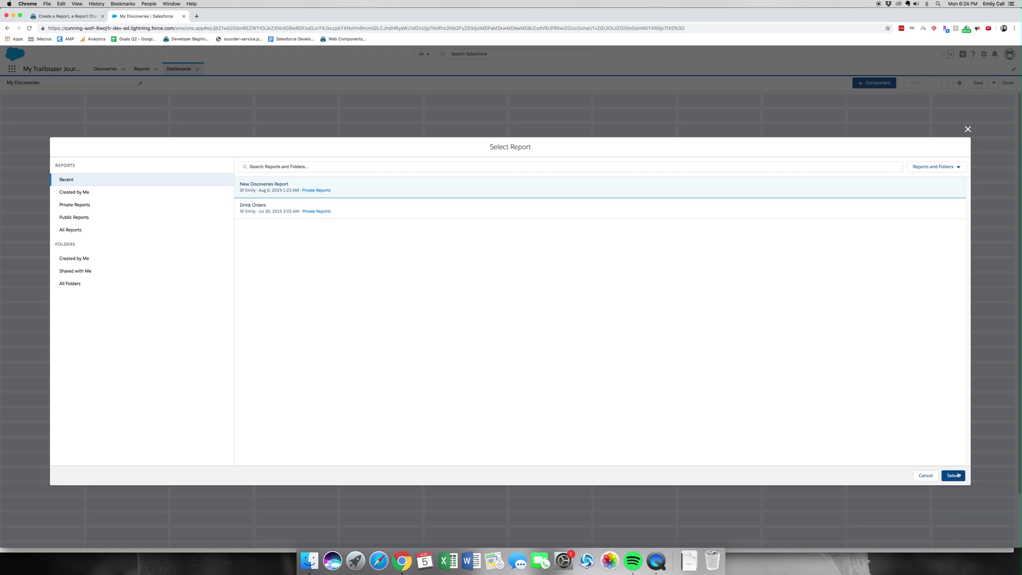
{"action": "left_click", "coordinate": [954, 475]}
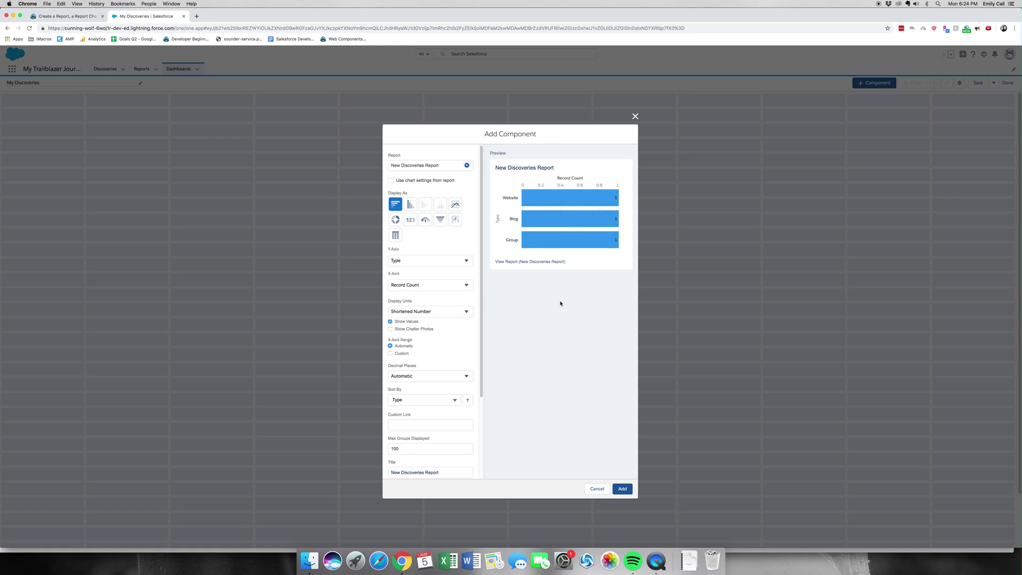
{"action": "left_click", "coordinate": [426, 220]}
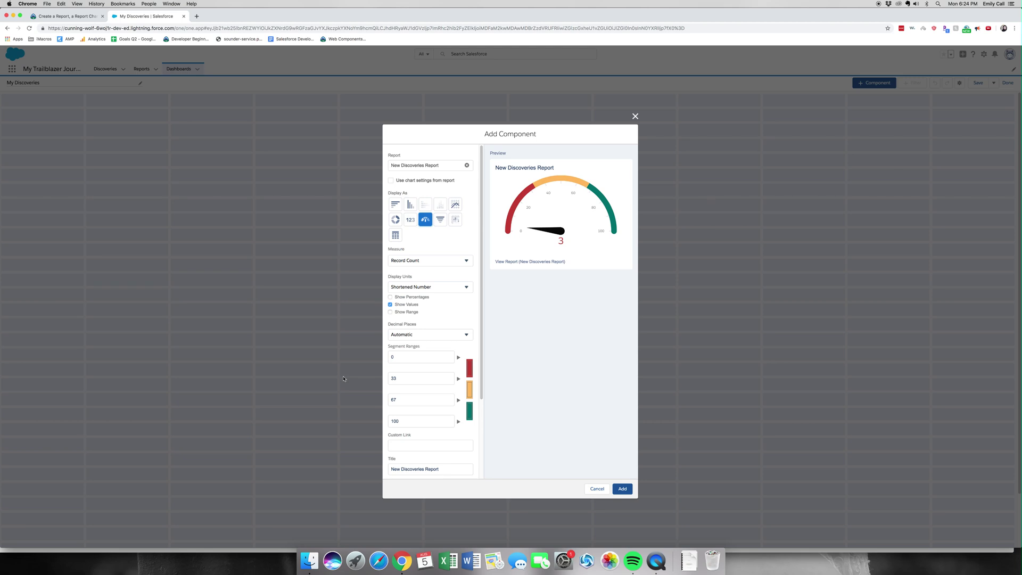
{"action": "left_click", "coordinate": [437, 378]}
{"action": "key", "text": "Tab"}
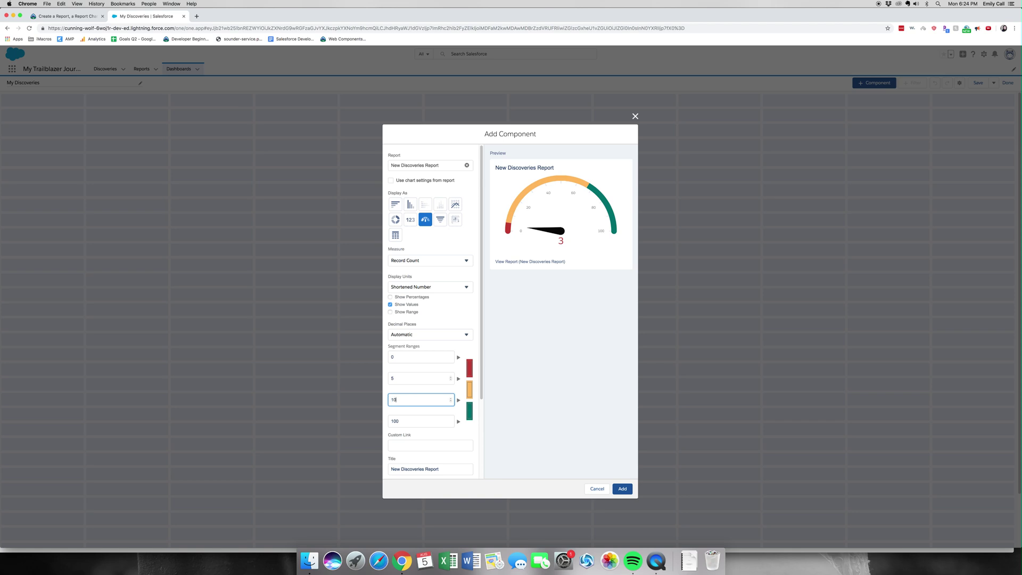
{"action": "key", "text": "Tab"}
{"action": "type", "text": "15"}
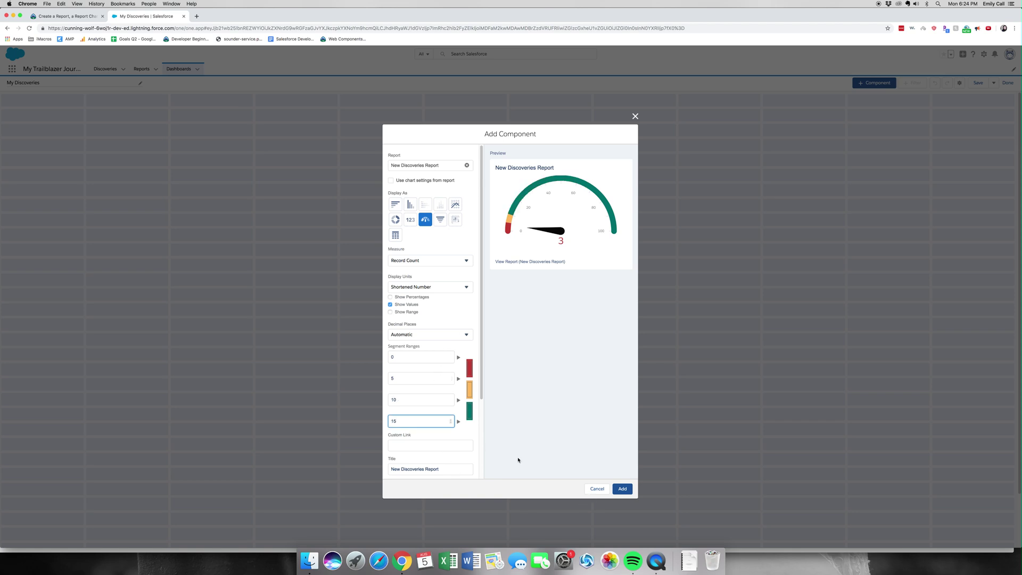
{"action": "left_click", "coordinate": [478, 436]}
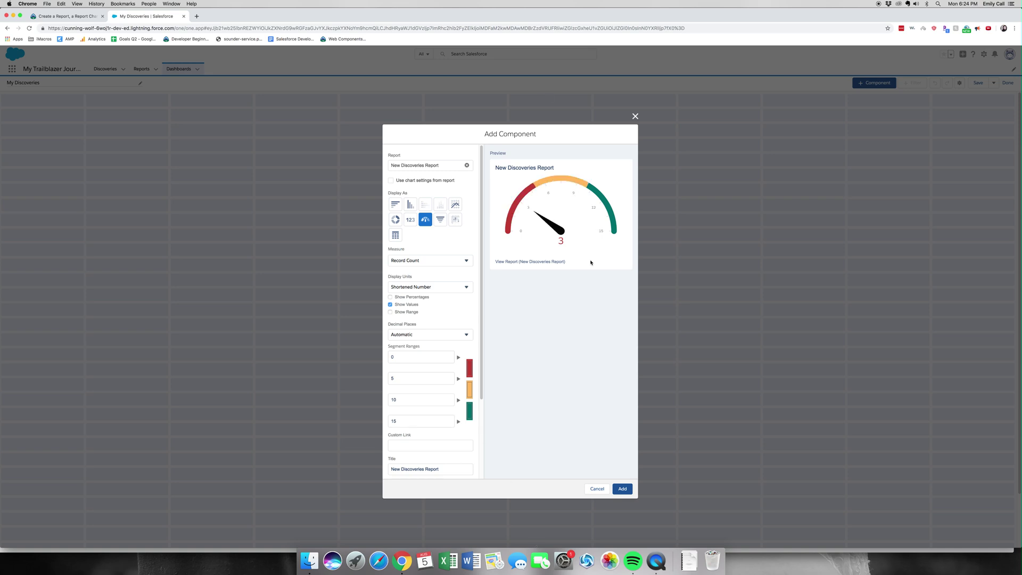
{"action": "left_click", "coordinate": [624, 488]}
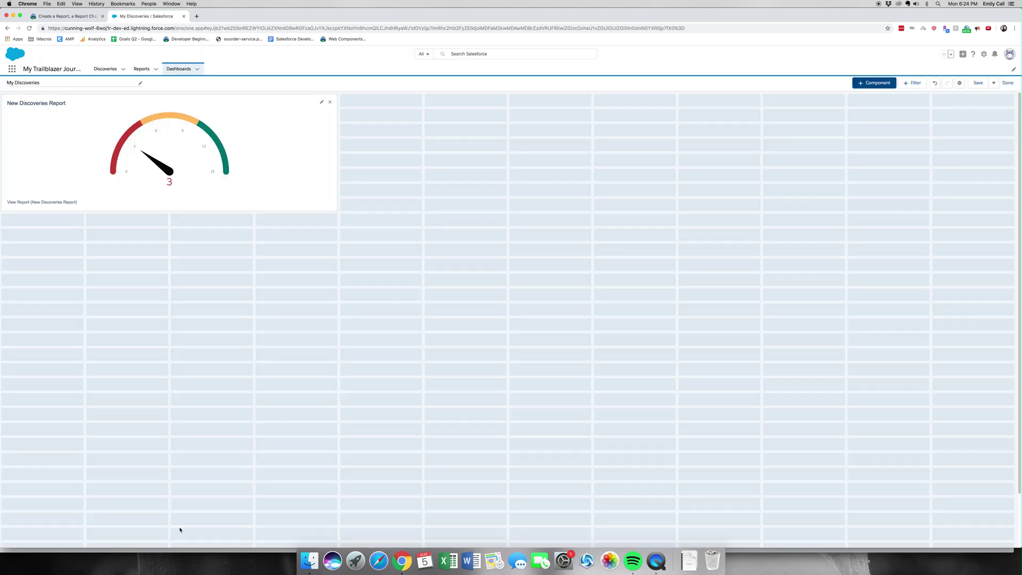
- Add a vertical column chart component based on New Discoveries Report
{"action": "left_click", "coordinate": [875, 83]}
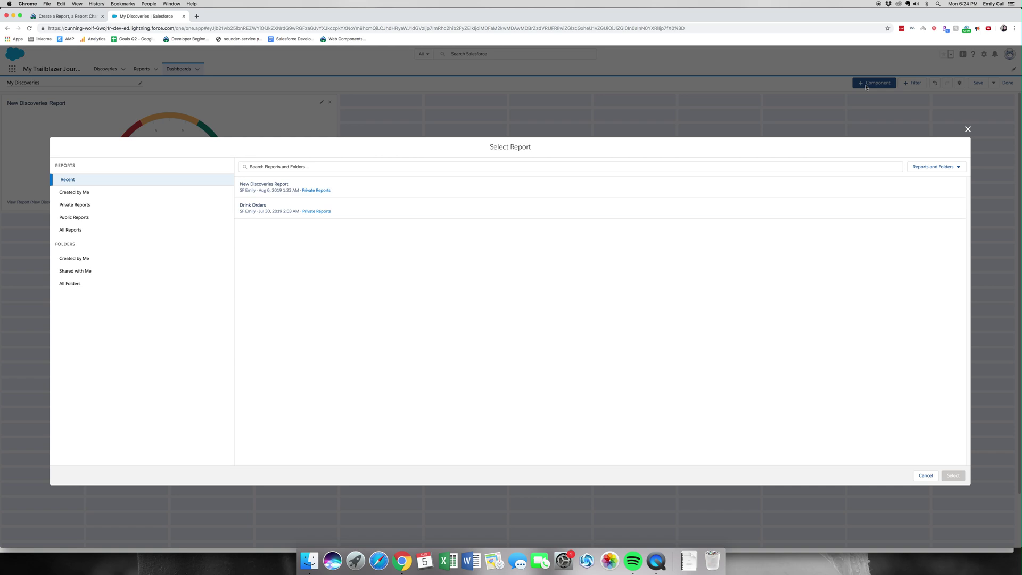
{"action": "left_click", "coordinate": [319, 187]}
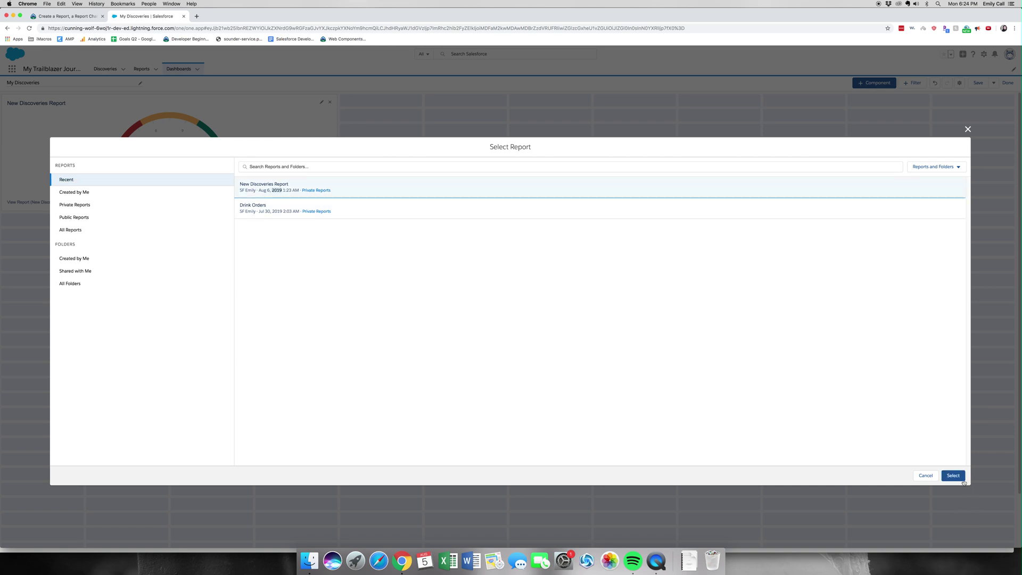
{"action": "left_click", "coordinate": [953, 474]}
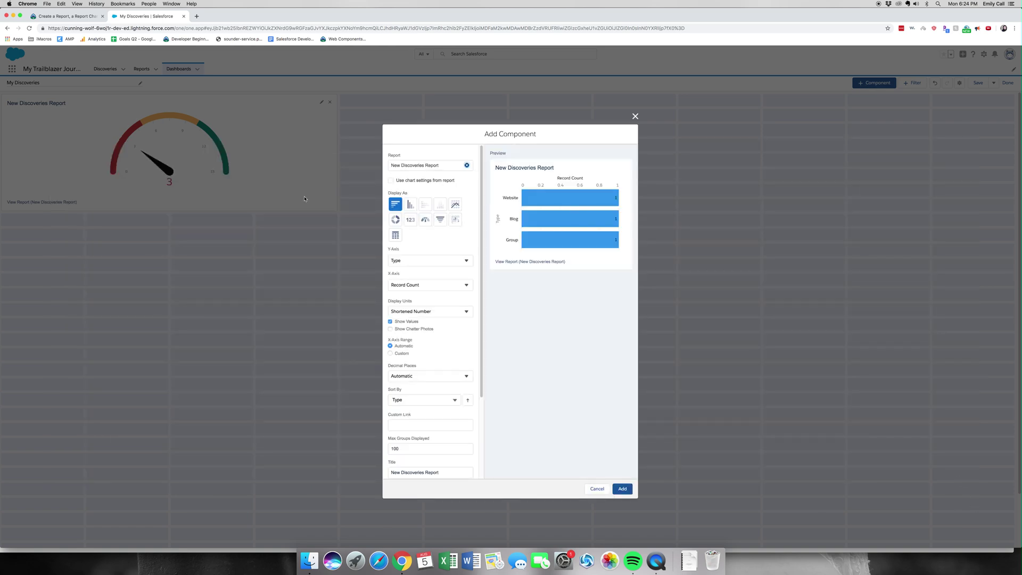
{"action": "left_click", "coordinate": [410, 205]}
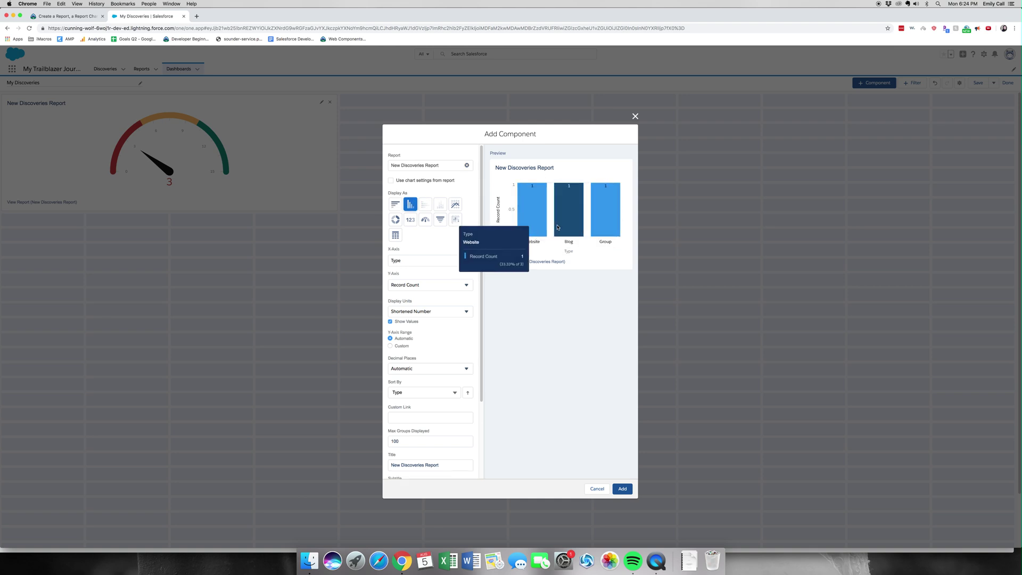
{"action": "mouse_move", "coordinate": [569, 209]}
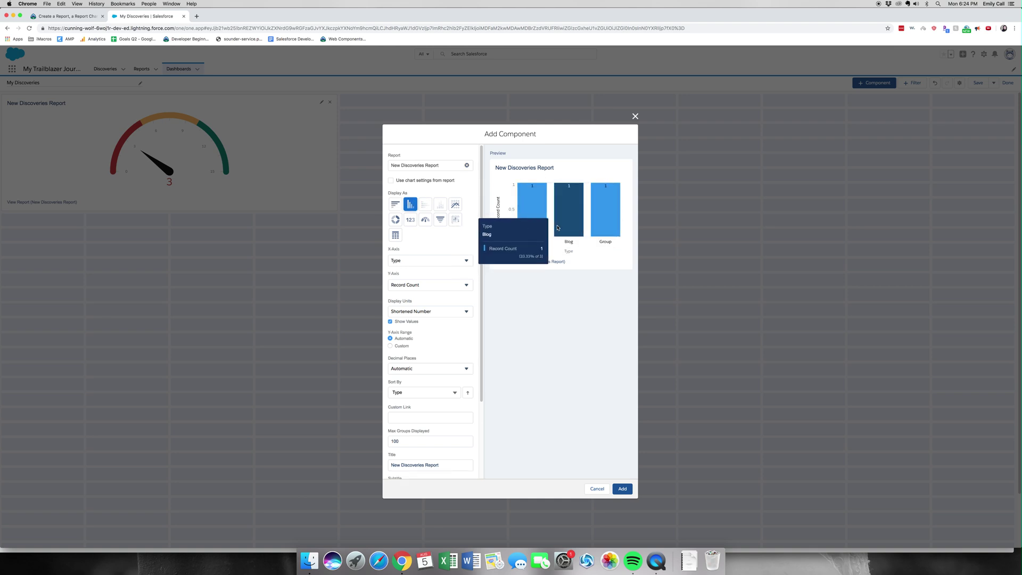
{"action": "left_click", "coordinate": [623, 488]}
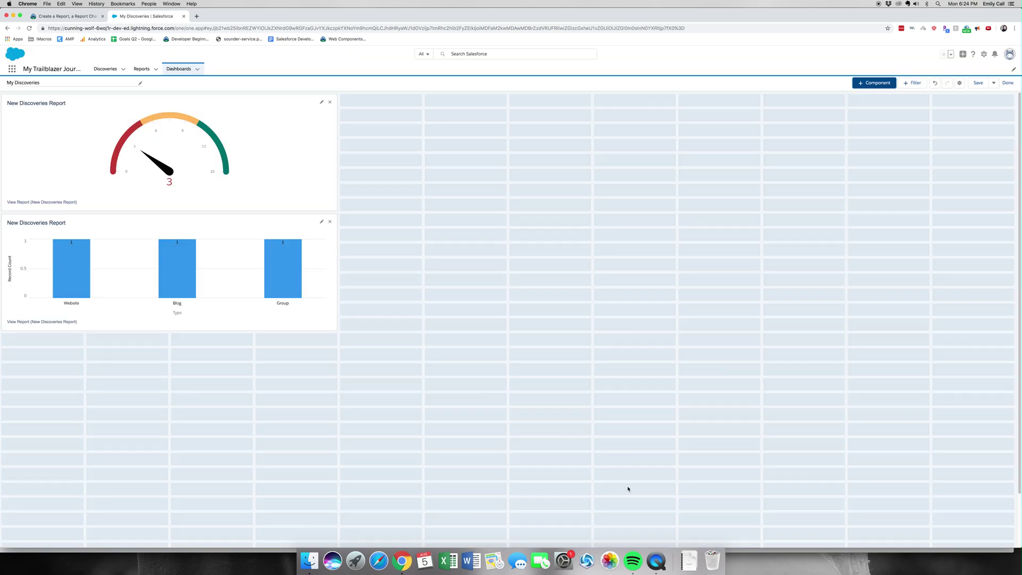
- Place the column chart beside the gauge and save the dashboard
{"action": "left_click_drag", "start_coordinate": [128, 226], "coordinate": [455, 118]}
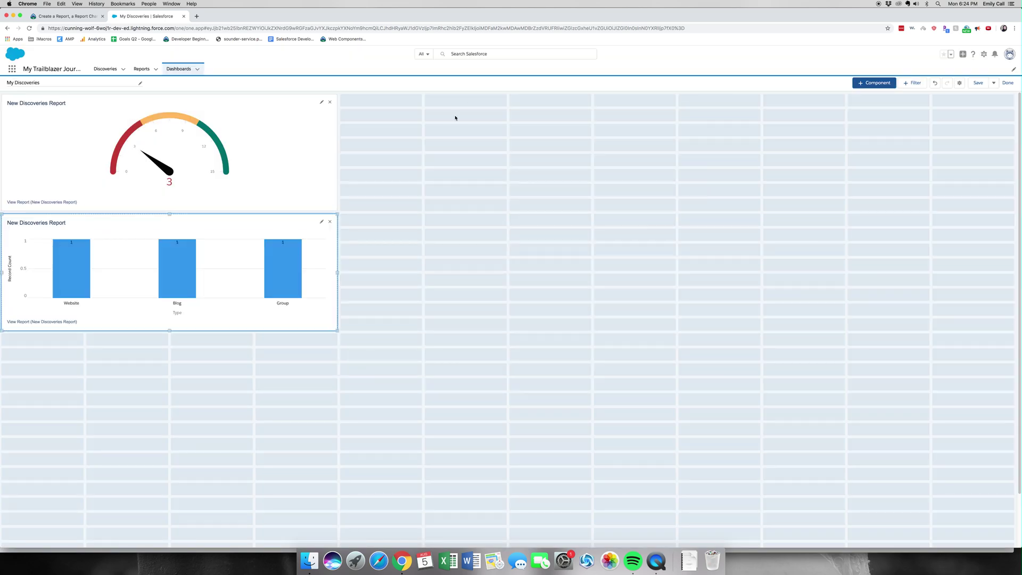
{"action": "left_click_drag", "start_coordinate": [216, 225], "coordinate": [448, 87]}
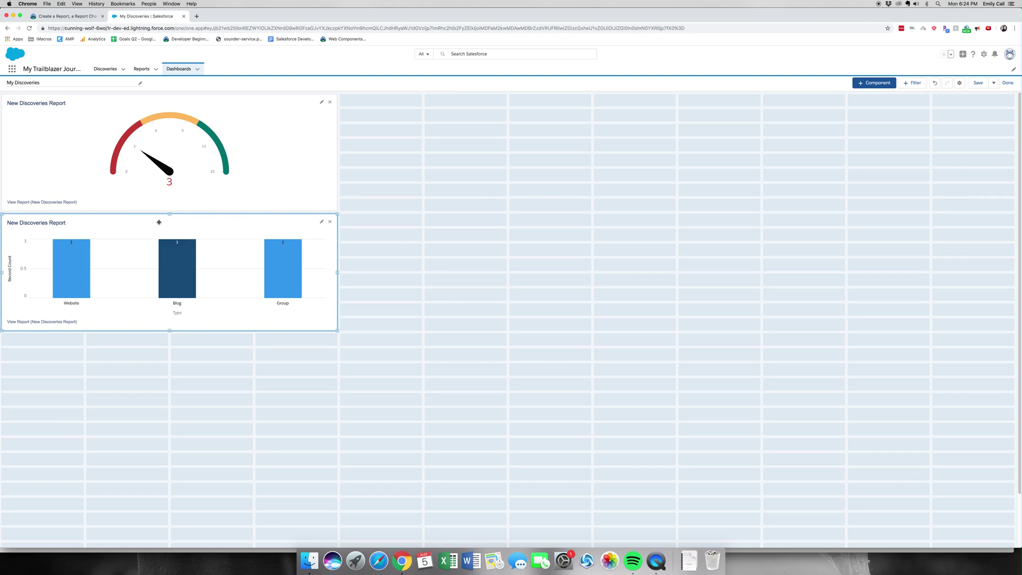
{"action": "mouse_move", "coordinate": [169, 218]}
{"action": "left_mouse_down"}
{"action": "mouse_move", "coordinate": [530, 108]}
{"action": "mouse_move", "coordinate": [508, 99]}
{"action": "left_mouse_up"}
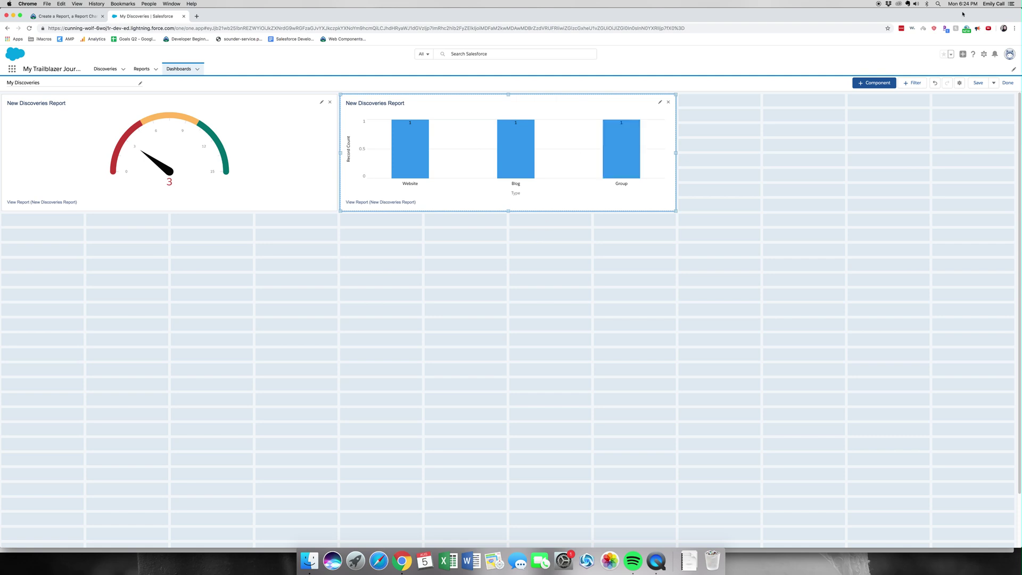
{"action": "left_click", "coordinate": [978, 83]}
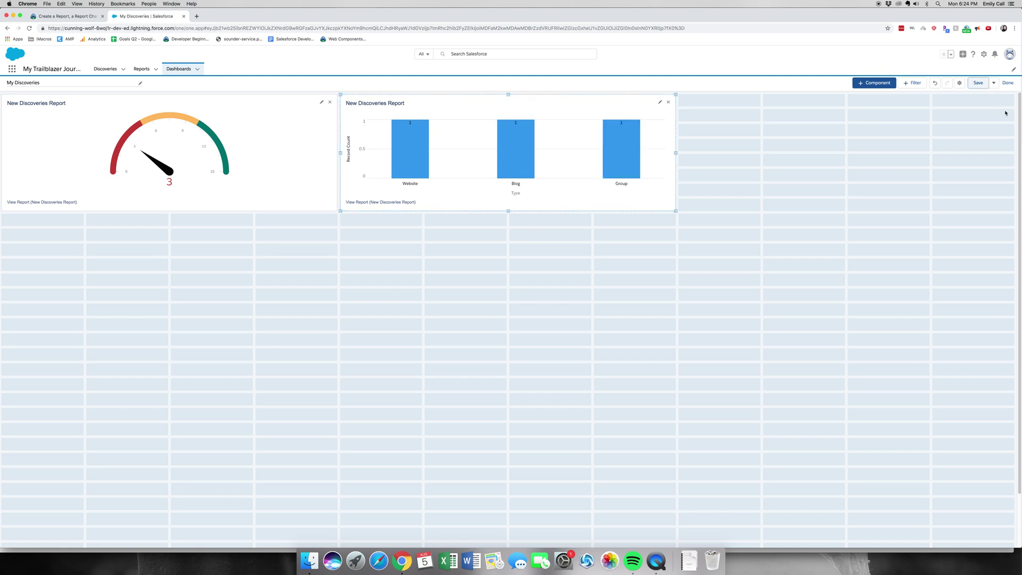
{"action": "left_click", "coordinate": [1008, 84]}
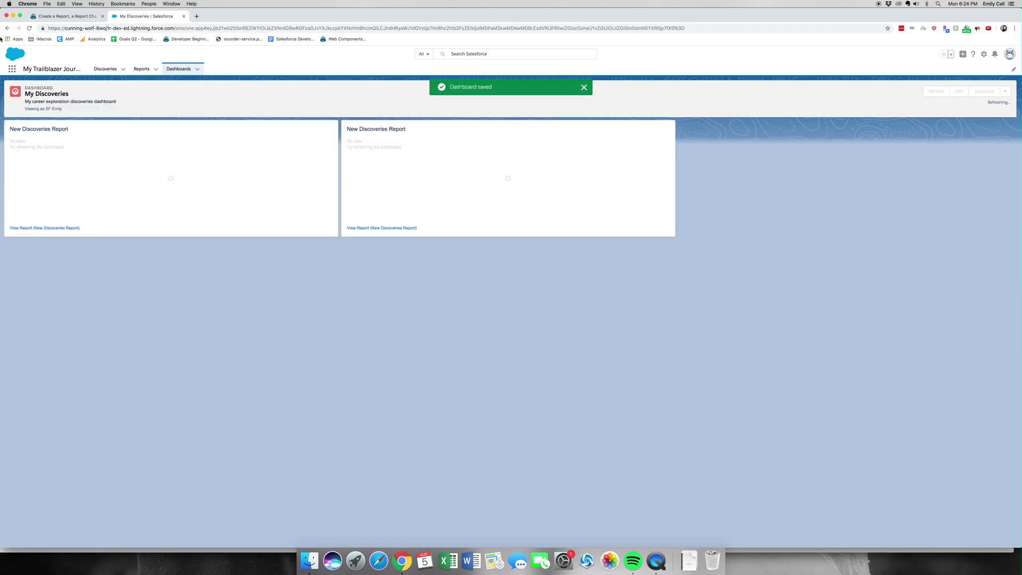
- Verify the Trailhead step; it fails because no 'Discovery by Type' report chart exists
{"action": "left_click", "coordinate": [70, 16]}
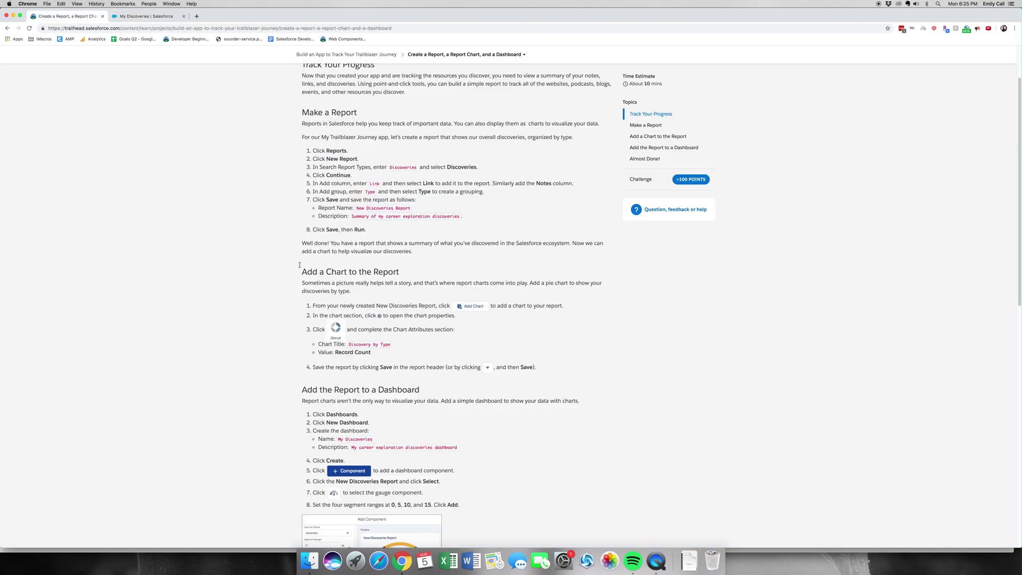
{"action": "scroll", "coordinate": [360, 305], "scroll_direction": "down", "scroll_amount": 1}
{"action": "scroll", "coordinate": [361, 306], "scroll_direction": "down", "scroll_amount": 4}
{"action": "scroll", "coordinate": [361, 306], "scroll_direction": "down", "scroll_amount": 4}
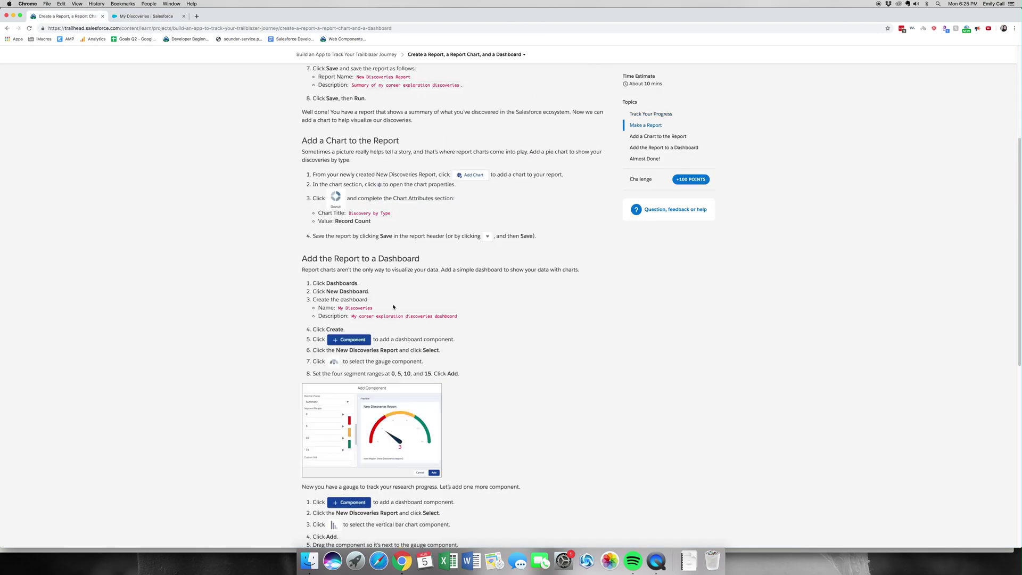
{"action": "scroll", "coordinate": [375, 307], "scroll_direction": "down", "scroll_amount": 4}
{"action": "scroll", "coordinate": [394, 307], "scroll_direction": "down", "scroll_amount": 4}
{"action": "scroll", "coordinate": [394, 307], "scroll_direction": "down", "scroll_amount": 1}
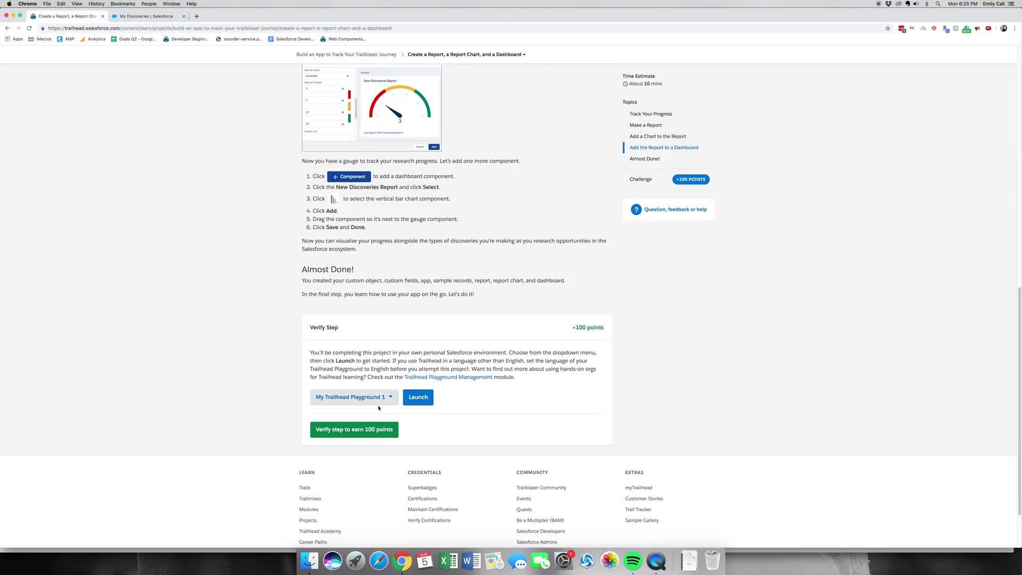
{"action": "left_click", "coordinate": [353, 430]}
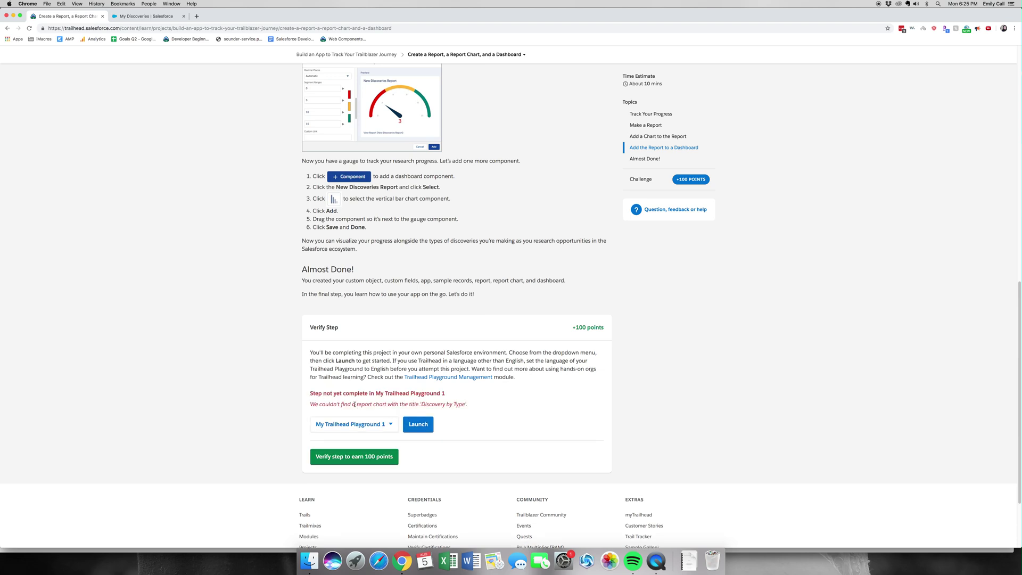
{"action": "left_click_drag", "start_coordinate": [334, 404], "coordinate": [387, 408]}
{"action": "left_click", "coordinate": [310, 404]}
{"action": "scroll", "coordinate": [422, 398], "scroll_direction": "up", "scroll_amount": 1}
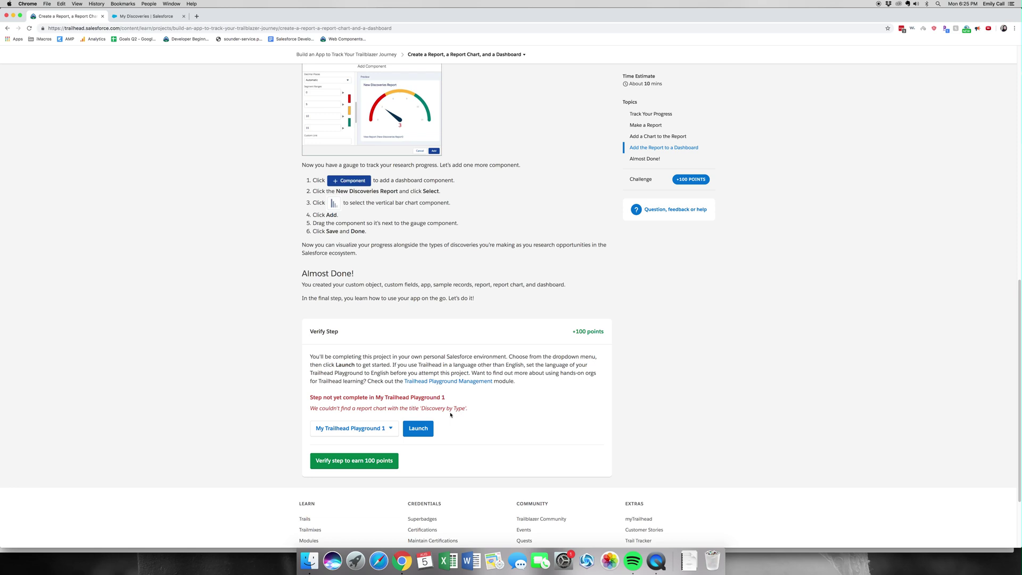
{"action": "scroll", "coordinate": [456, 416], "scroll_direction": "up", "scroll_amount": 3}
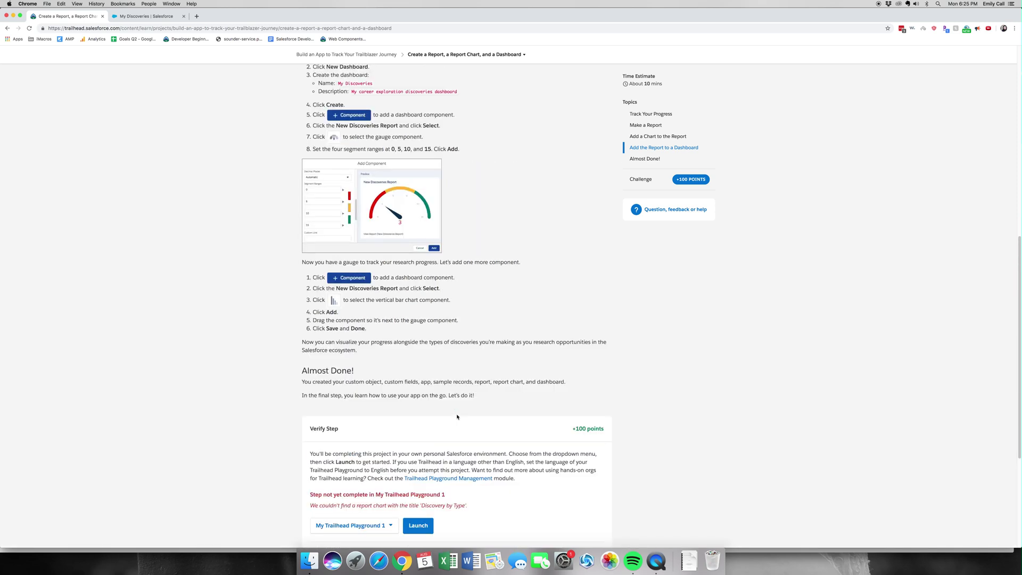
{"action": "scroll", "coordinate": [457, 416], "scroll_direction": "up", "scroll_amount": 5}
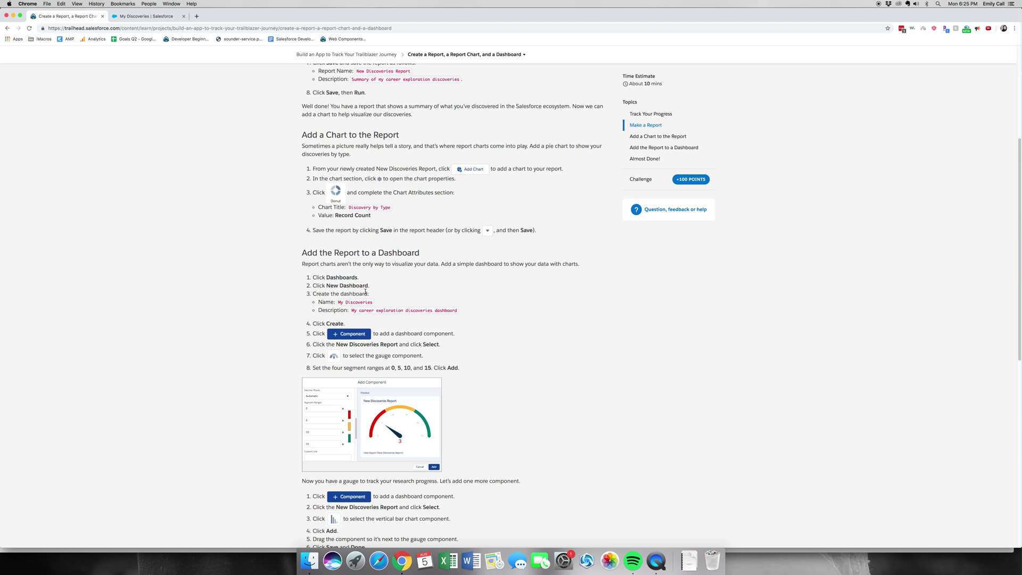
{"action": "left_click_drag", "start_coordinate": [399, 136], "coordinate": [327, 135]}
- Retitle the New Discoveries Report chart to 'Discovery by Type'
{"action": "left_click", "coordinate": [138, 15]}
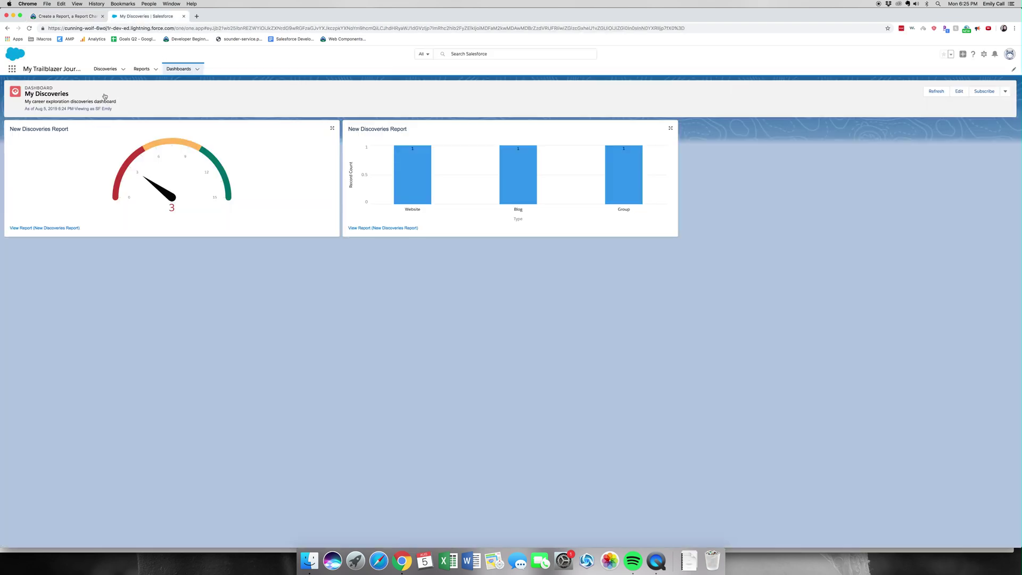
{"action": "left_click", "coordinate": [142, 68]}
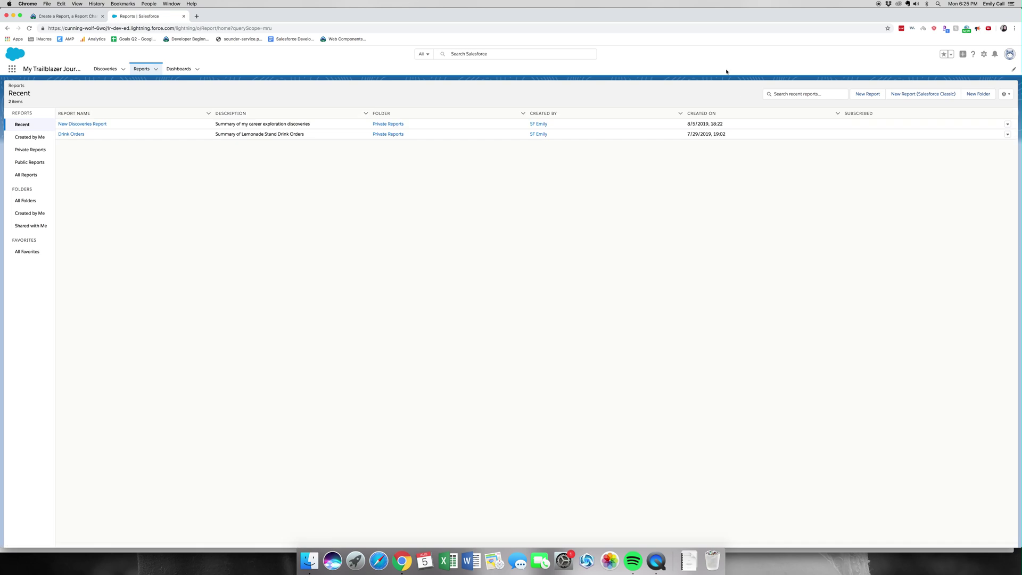
{"action": "left_click", "coordinate": [83, 123]}
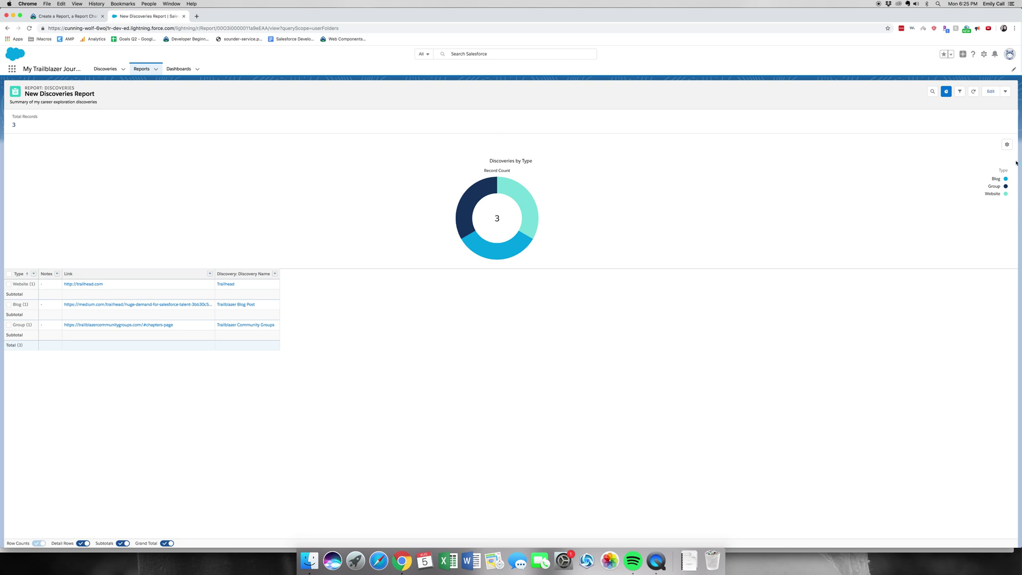
{"action": "left_click", "coordinate": [1007, 145]}
{"action": "left_click", "coordinate": [940, 259]}
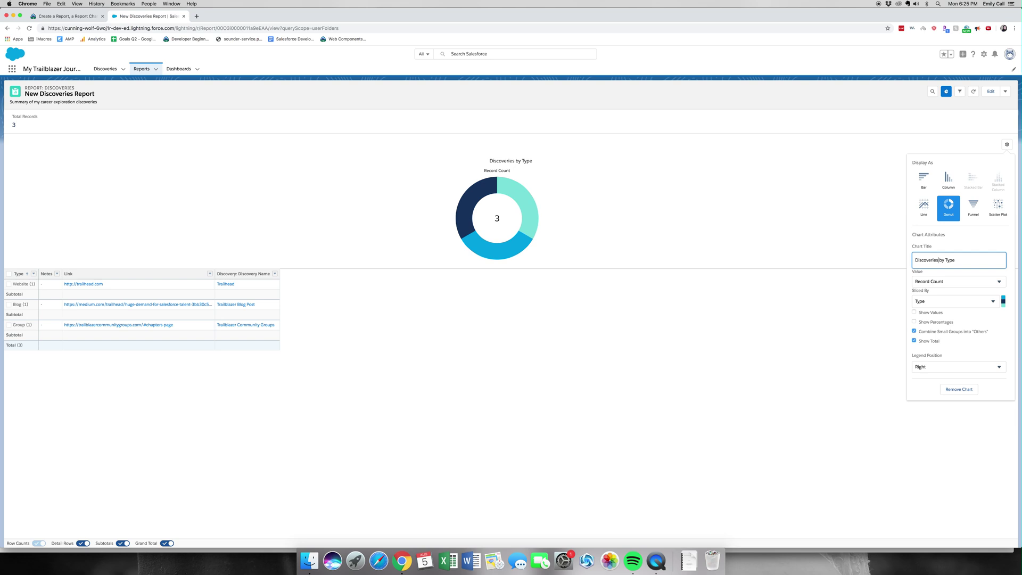
{"action": "key", "text": "BackSpace"}
{"action": "key", "text": "BackSpace"}
{"action": "type", "text": "y"}
- Save the report and return to the Trailhead unit page
{"action": "left_click", "coordinate": [1005, 91]}
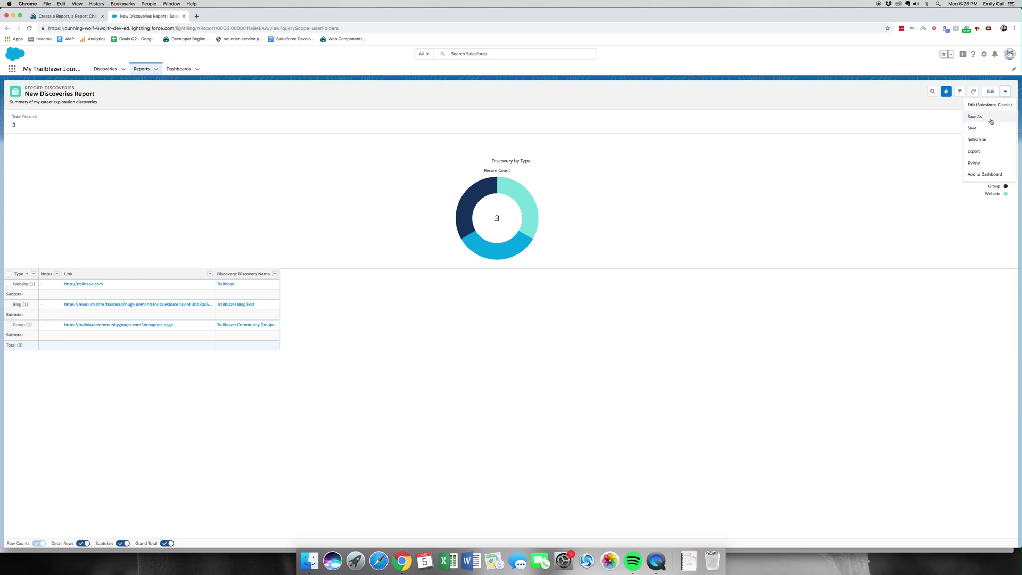
{"action": "left_click", "coordinate": [972, 128]}
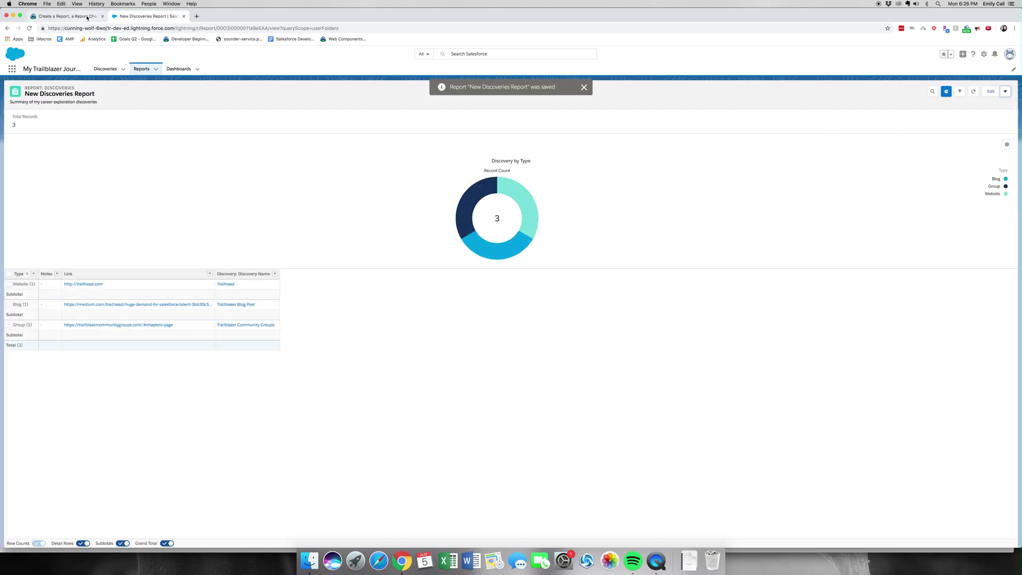
{"action": "left_click", "coordinate": [76, 16]}
{"action": "scroll", "coordinate": [517, 341], "scroll_direction": "up", "scroll_amount": 5}
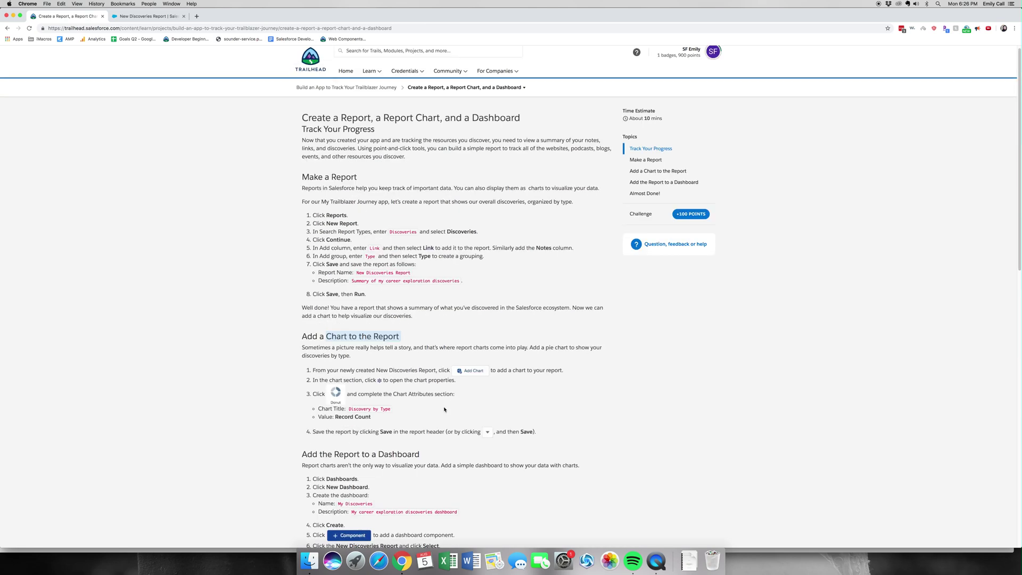
{"action": "scroll", "coordinate": [517, 343], "scroll_direction": "down", "scroll_amount": 10}
- Verify the Trailhead step again after retitling the chart to 'Discovery by Type'
{"action": "left_click", "coordinate": [354, 484]}
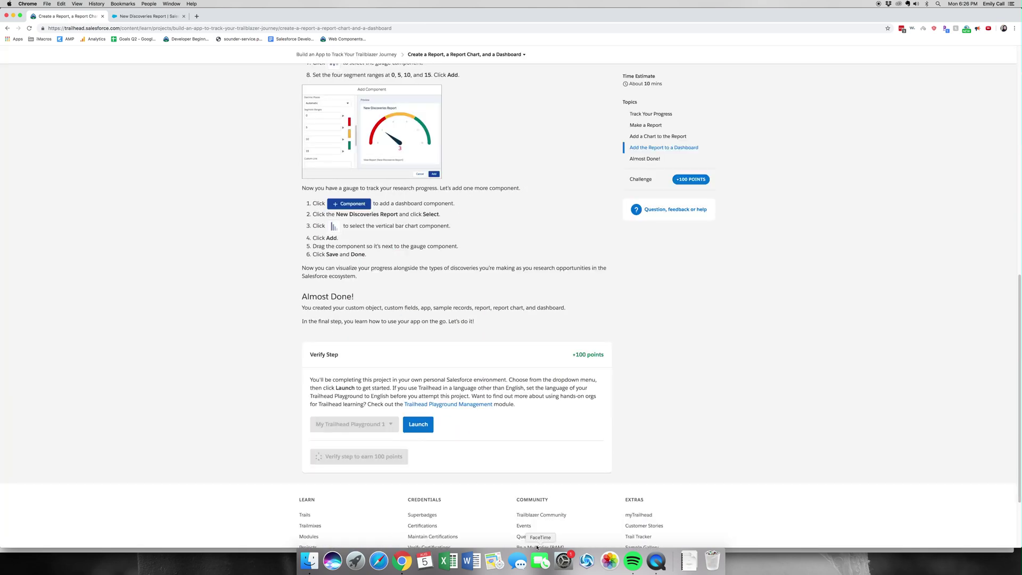